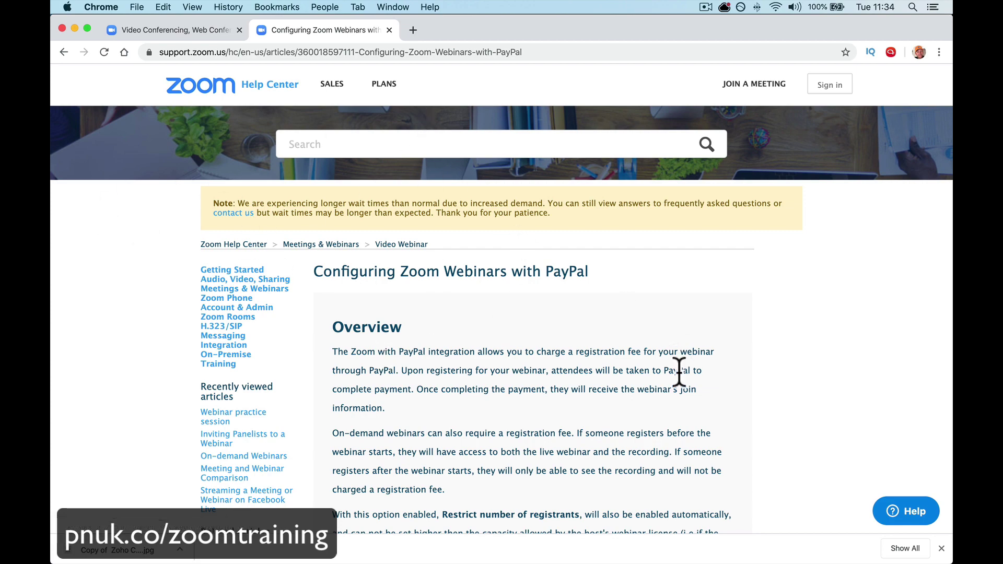
- Scroll through the 'Configuring Zoom Webinars with PayPal' help article to the fee-based registration steps
{"action": "scroll", "coordinate": [660, 432], "scroll_direction": "down", "scroll_amount": 7}
{"action": "scroll", "coordinate": [634, 289], "scroll_direction": "down", "scroll_amount": 3}
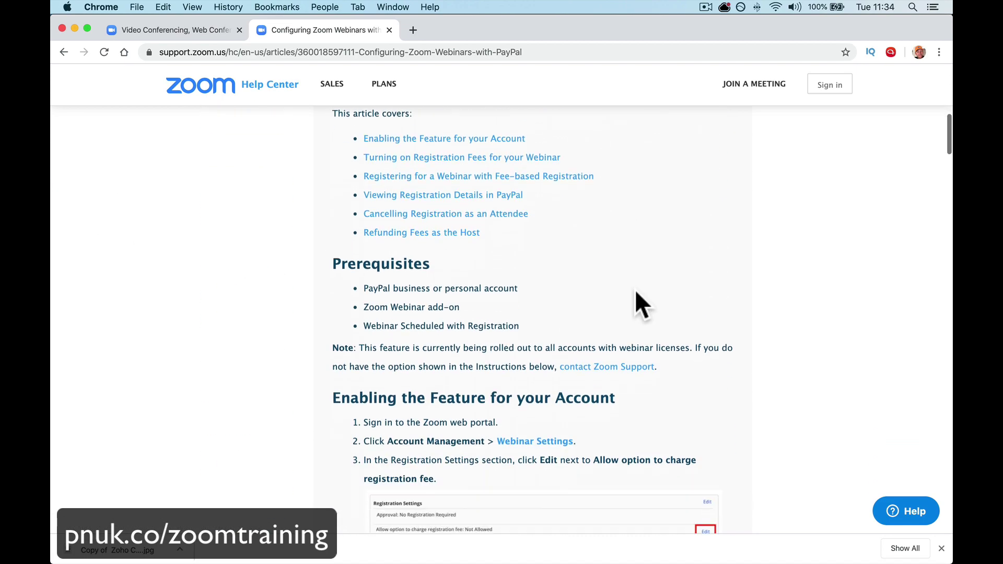
{"action": "scroll", "coordinate": [636, 292], "scroll_direction": "down", "scroll_amount": 8}
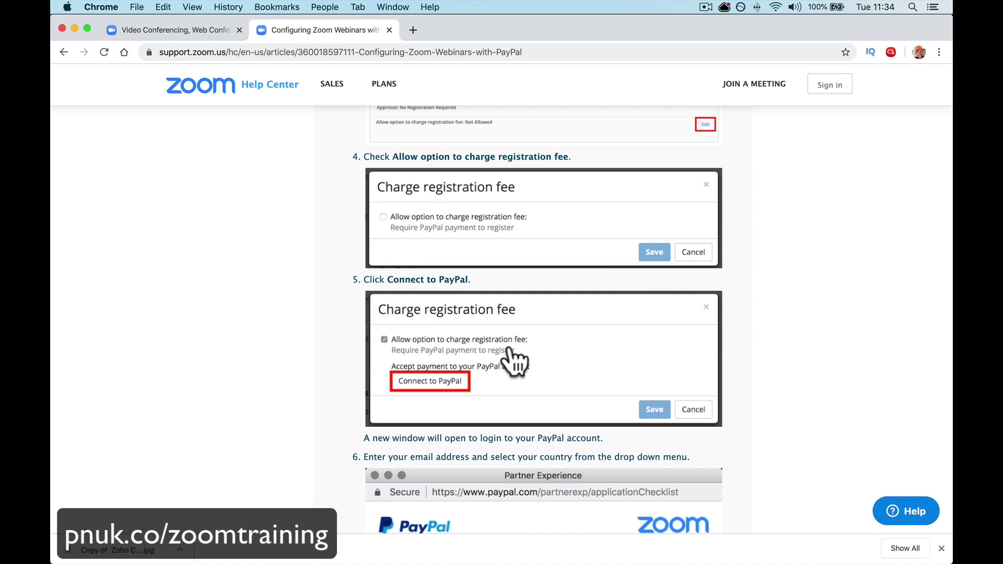
{"action": "scroll", "coordinate": [582, 438], "scroll_direction": "down", "scroll_amount": 20}
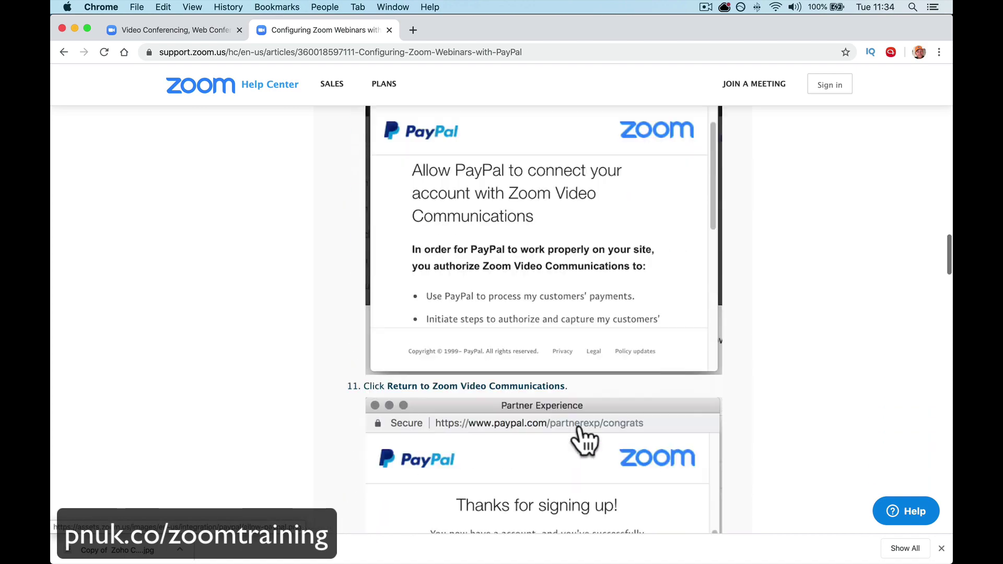
{"action": "scroll", "coordinate": [584, 441], "scroll_direction": "down", "scroll_amount": 14}
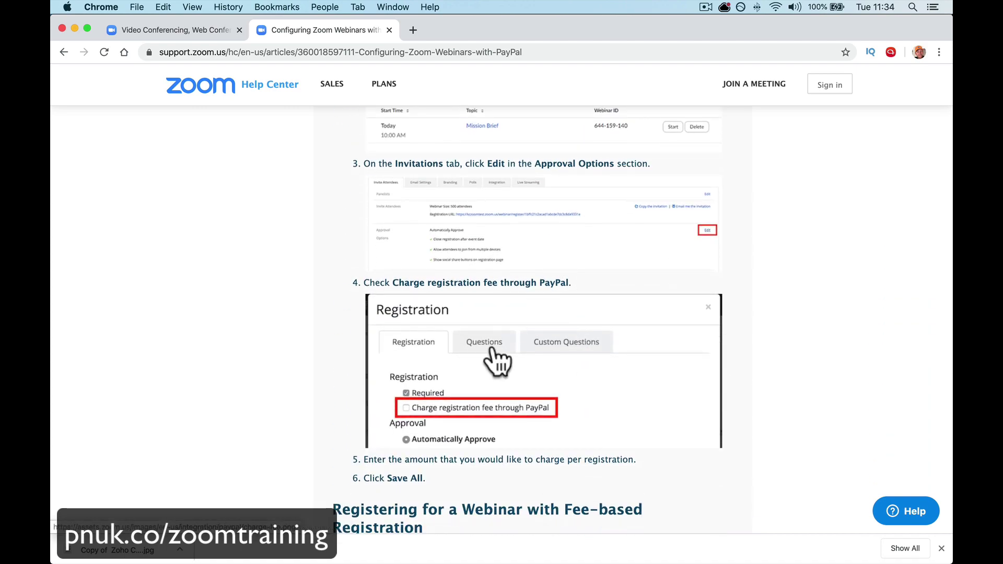
{"action": "scroll", "coordinate": [622, 394], "scroll_direction": "down", "scroll_amount": 8}
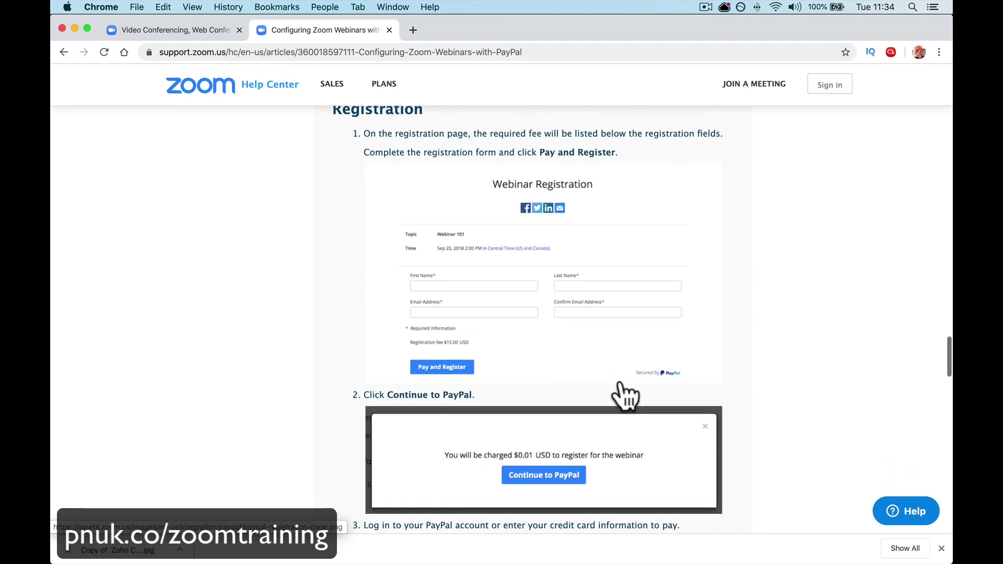
- Go from the Zoom homepage to the account's Webinar Settings under Account Management
{"action": "left_click", "coordinate": [162, 30]}
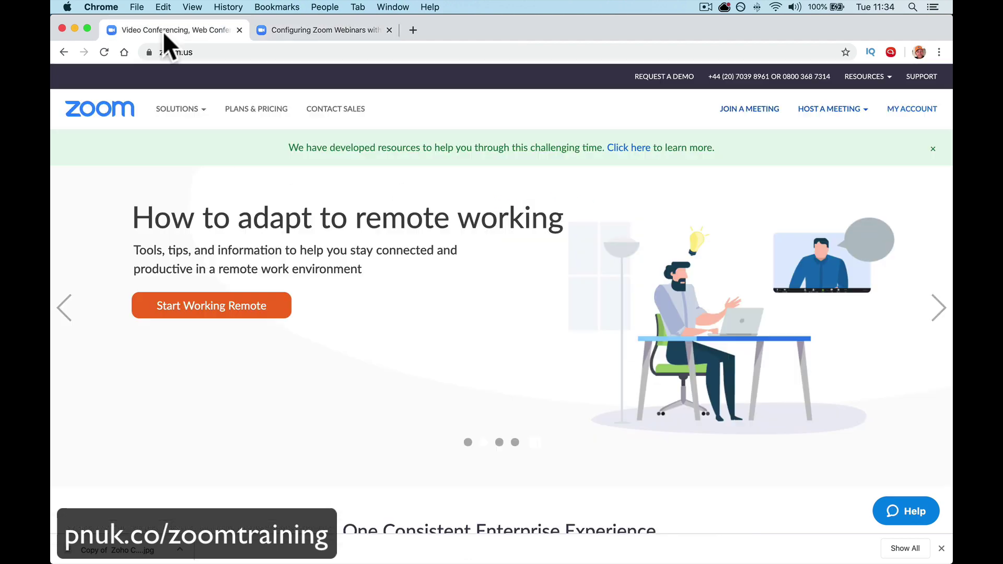
{"action": "left_click", "coordinate": [895, 107]}
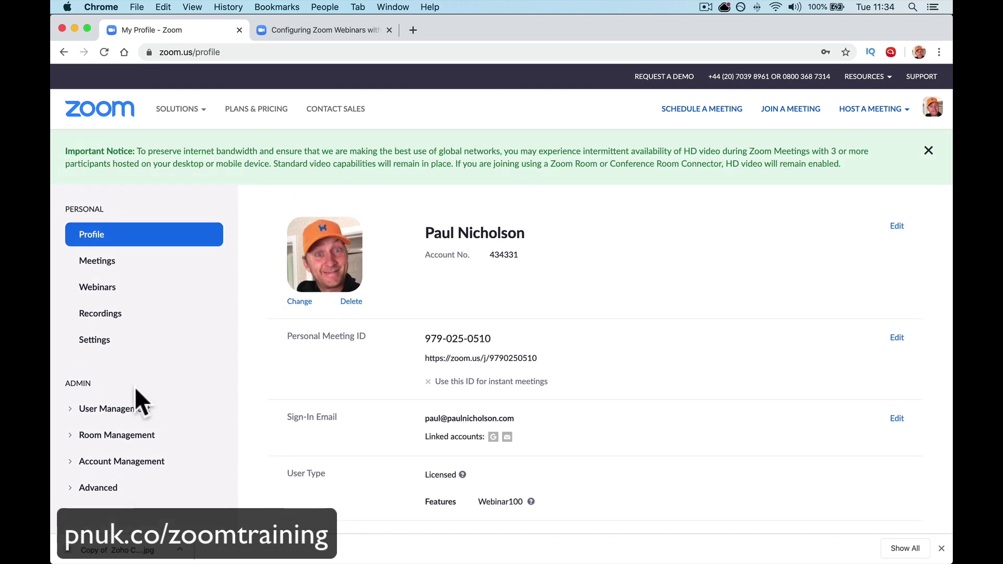
{"action": "left_click", "coordinate": [140, 462]}
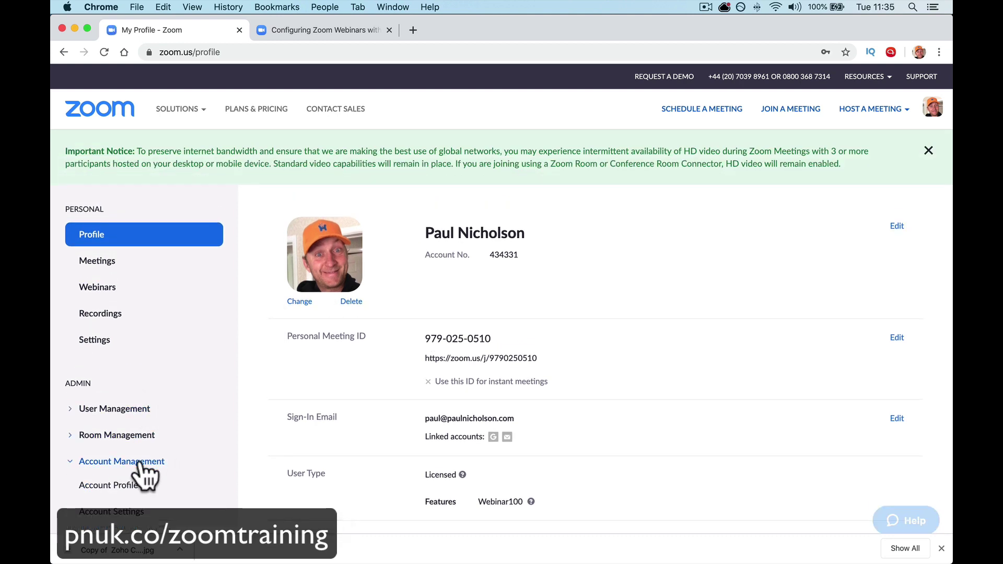
{"action": "scroll", "coordinate": [141, 470], "scroll_direction": "down", "scroll_amount": 5}
{"action": "left_click", "coordinate": [127, 438]}
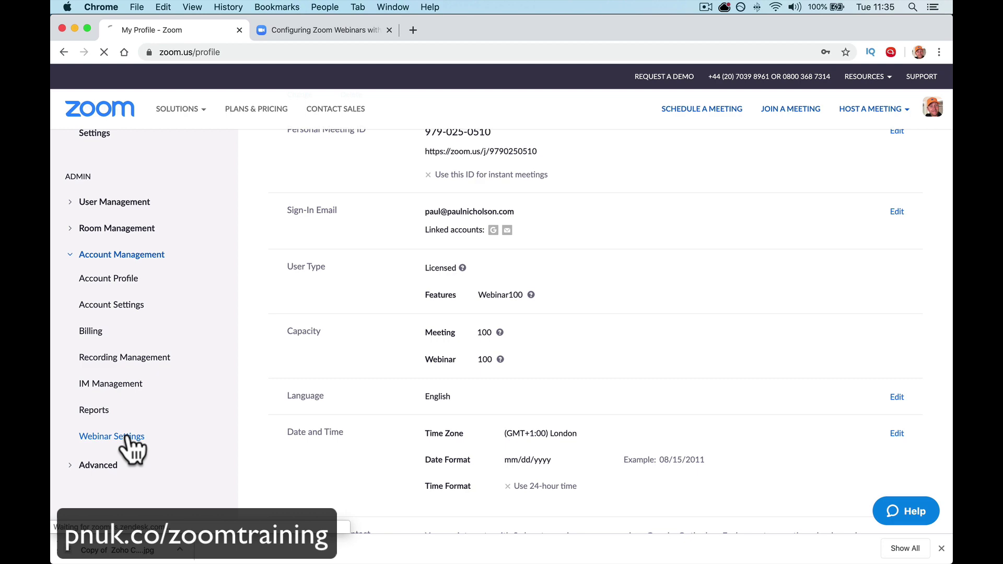
- Allow charging a registration fee and begin connecting a PayPal account
{"action": "scroll", "coordinate": [301, 426], "scroll_direction": "down", "scroll_amount": 10}
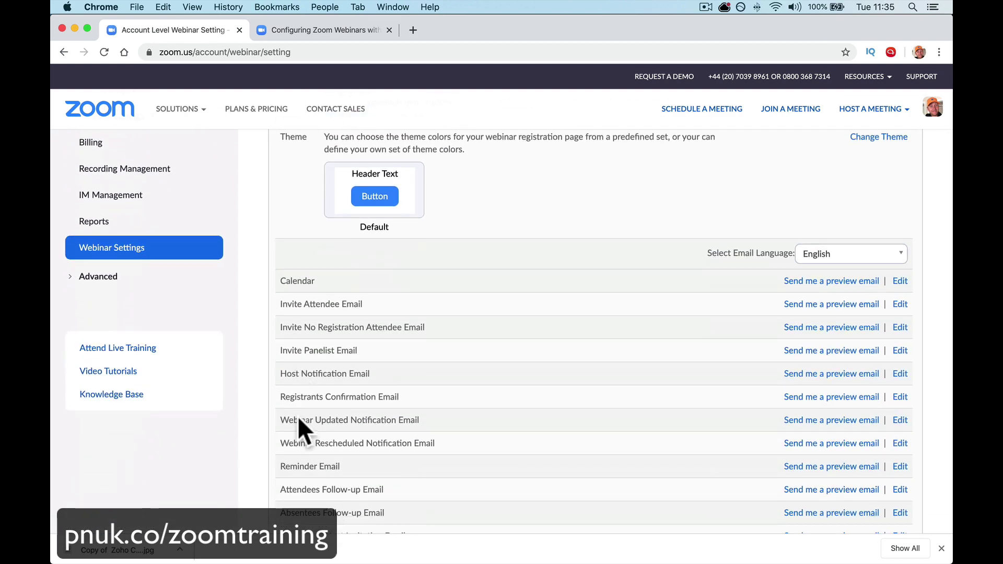
{"action": "scroll", "coordinate": [297, 415], "scroll_direction": "down", "scroll_amount": 10}
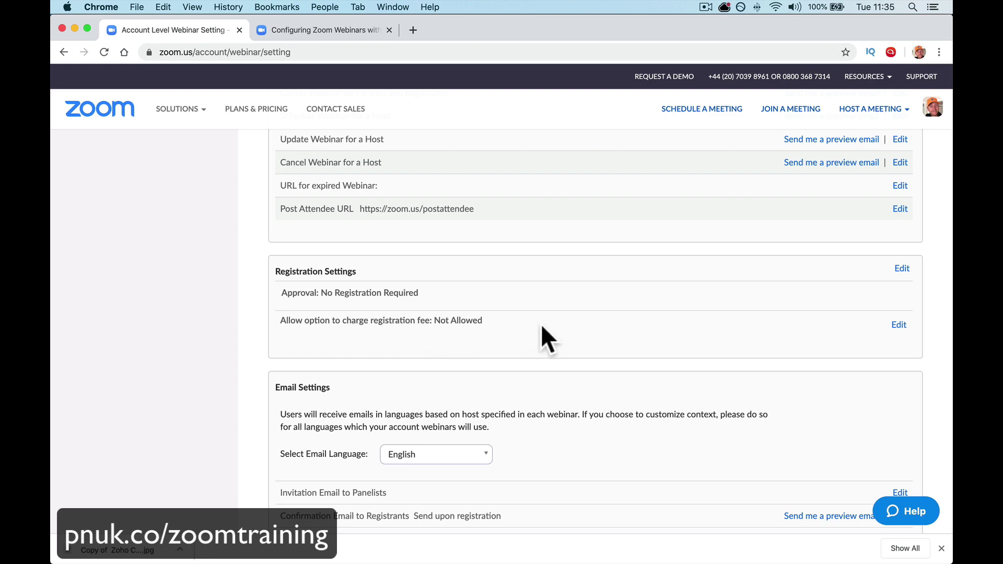
{"action": "left_click", "coordinate": [899, 325]}
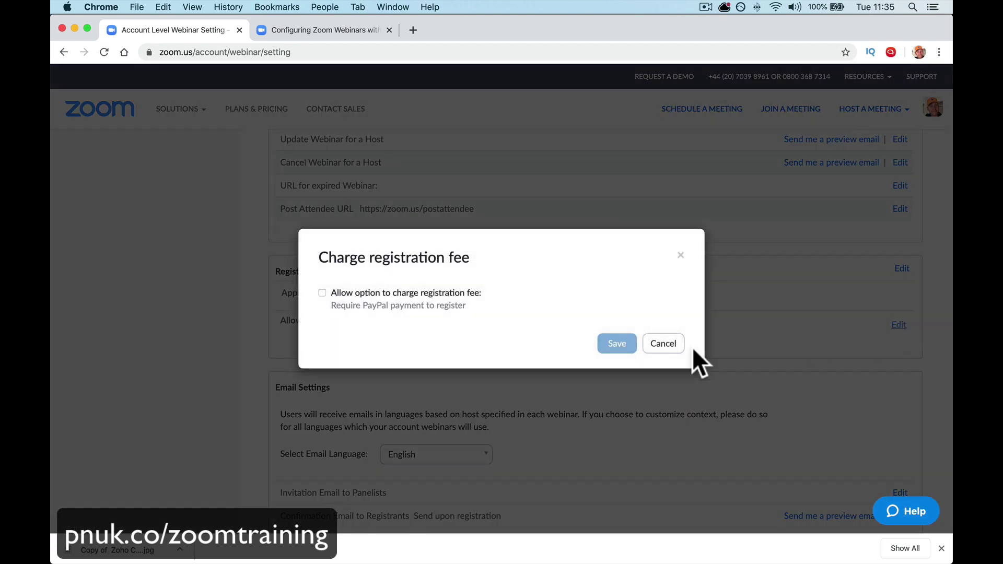
{"action": "left_click", "coordinate": [453, 294]}
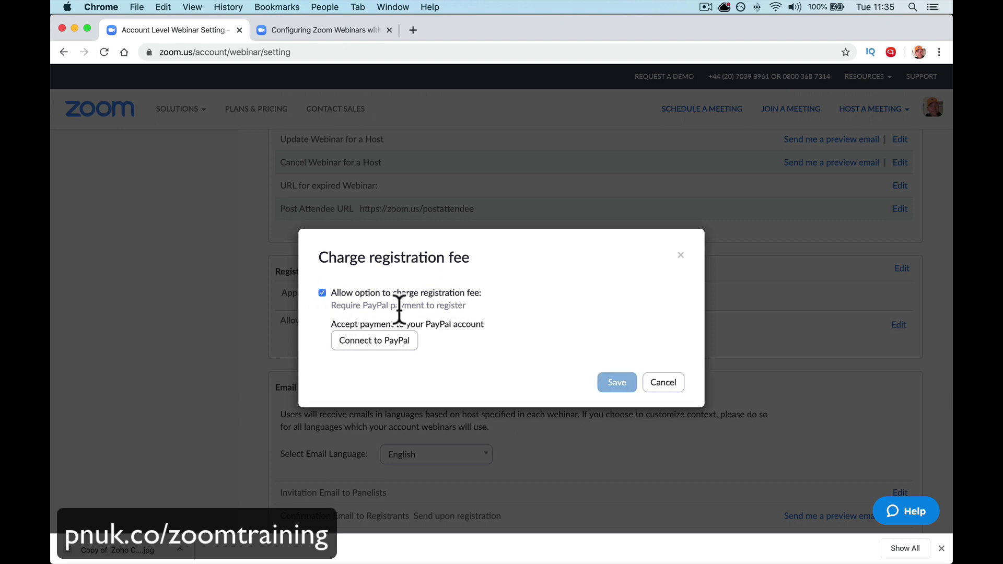
{"action": "left_click", "coordinate": [388, 344]}
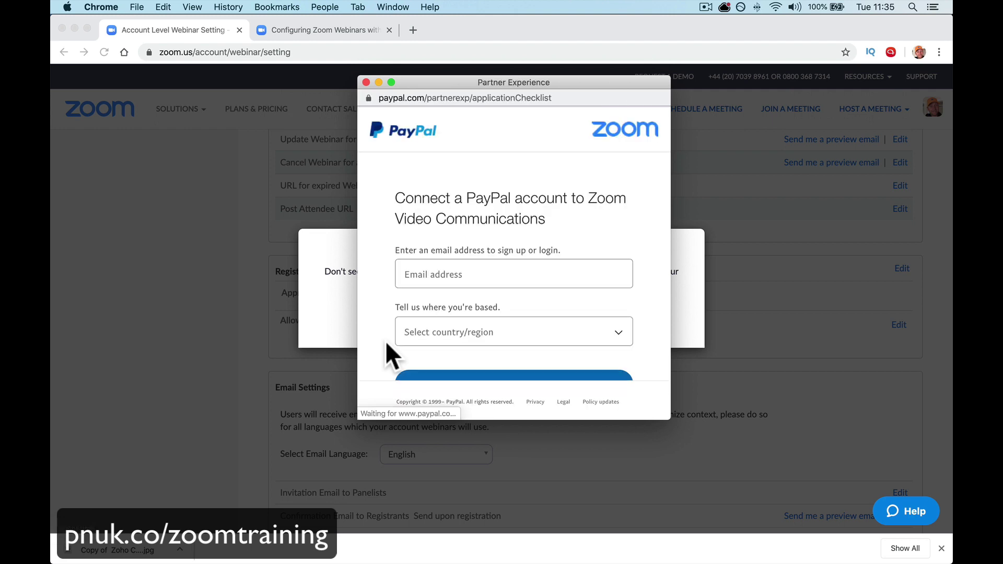
- Enter the PayPal account email and choose United Kingdom as the country
{"action": "left_click", "coordinate": [415, 282]}
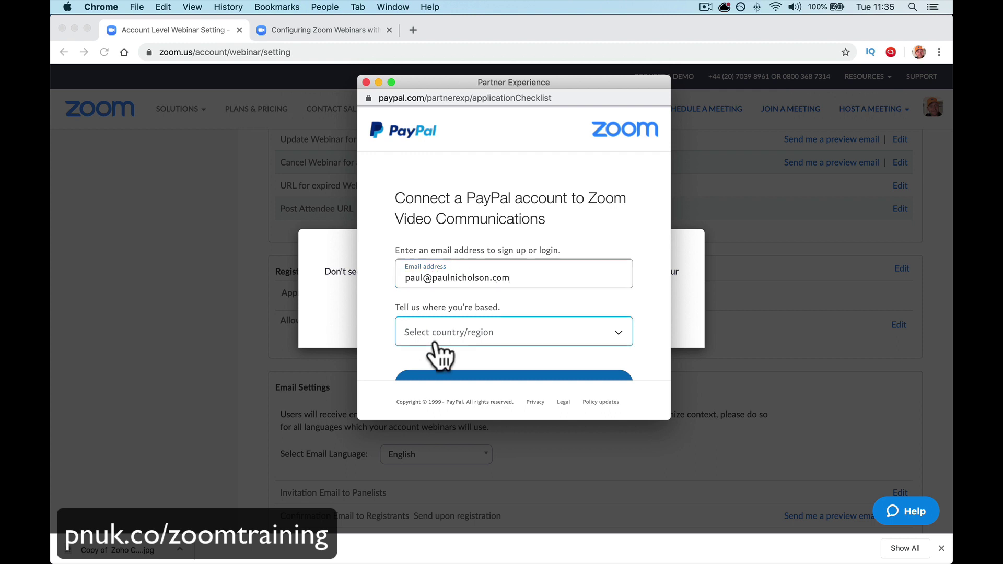
{"action": "left_click", "coordinate": [453, 337]}
{"action": "scroll", "coordinate": [455, 340], "scroll_direction": "down", "scroll_amount": 10}
{"action": "scroll", "coordinate": [453, 331], "scroll_direction": "down", "scroll_amount": 20}
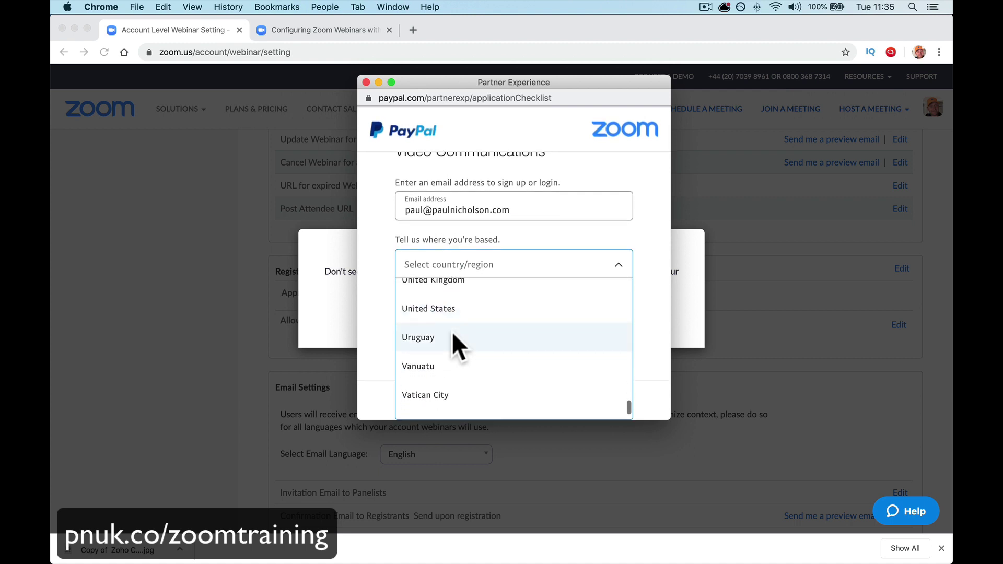
{"action": "scroll", "coordinate": [452, 331], "scroll_direction": "up", "scroll_amount": 2}
{"action": "left_click", "coordinate": [452, 331]}
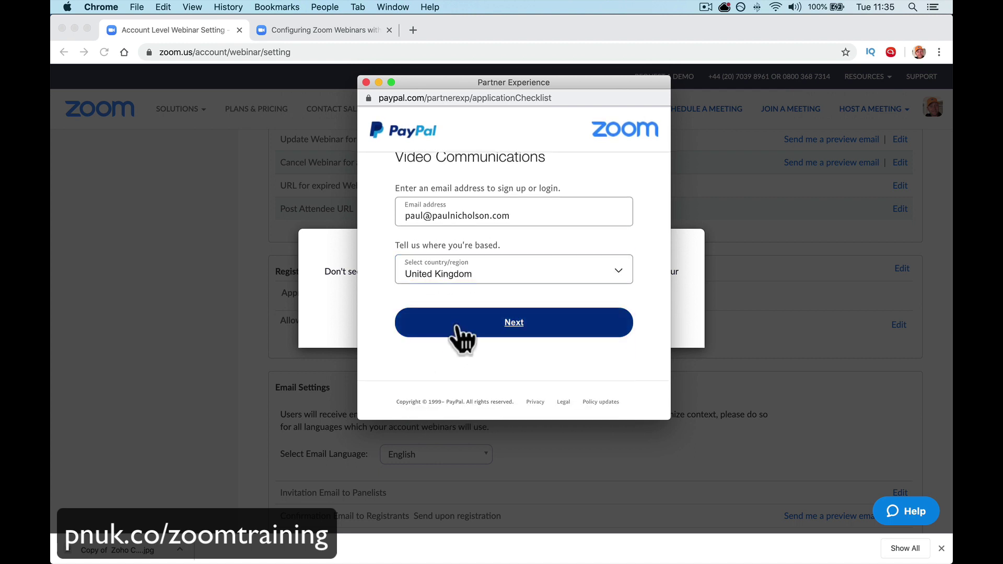
{"action": "left_click", "coordinate": [455, 332]}
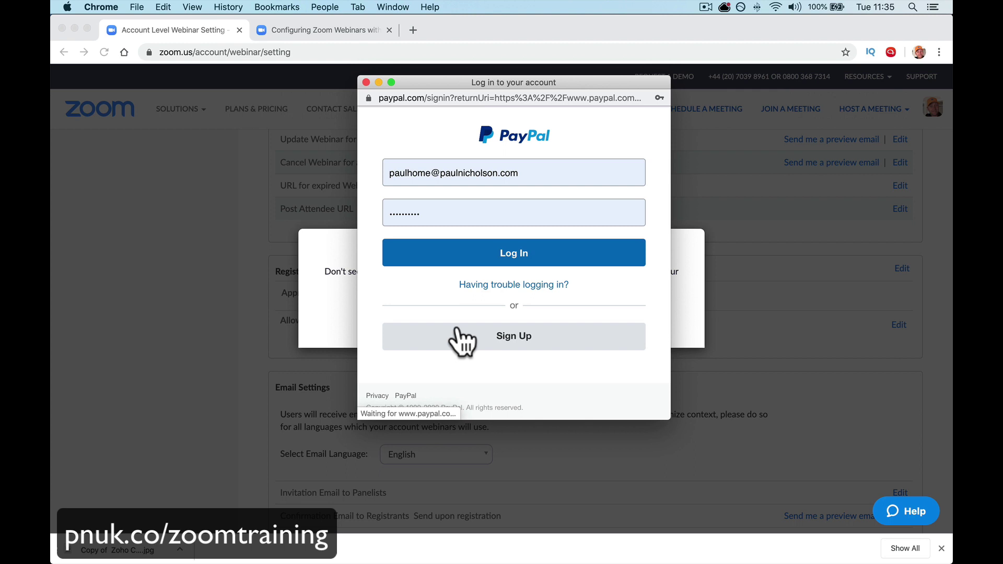
- Log in with a saved PayPal login, agree to connect Zoom, and return to Zoom
{"action": "left_click", "coordinate": [429, 173]}
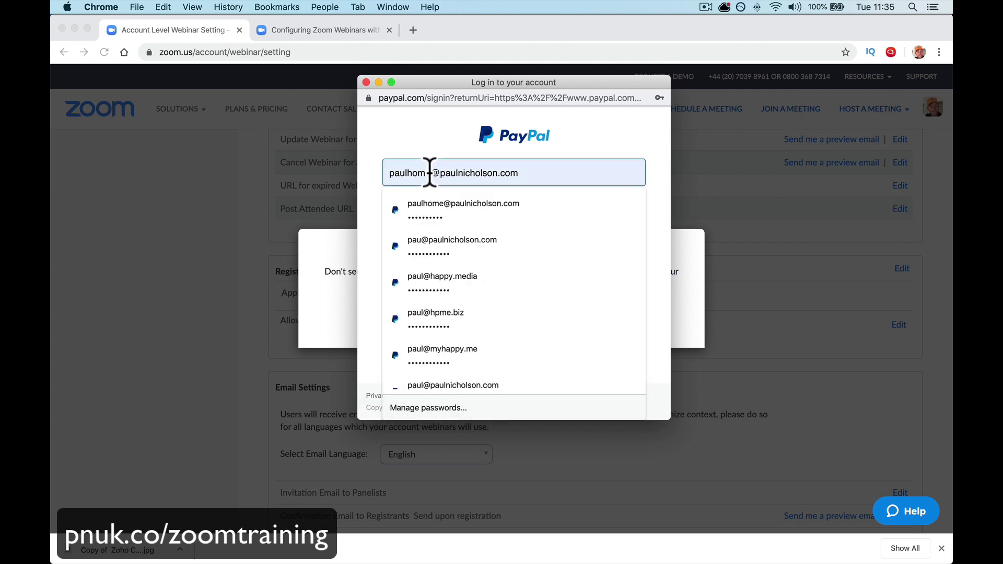
{"action": "left_click", "coordinate": [434, 240]}
{"action": "left_click", "coordinate": [444, 250]}
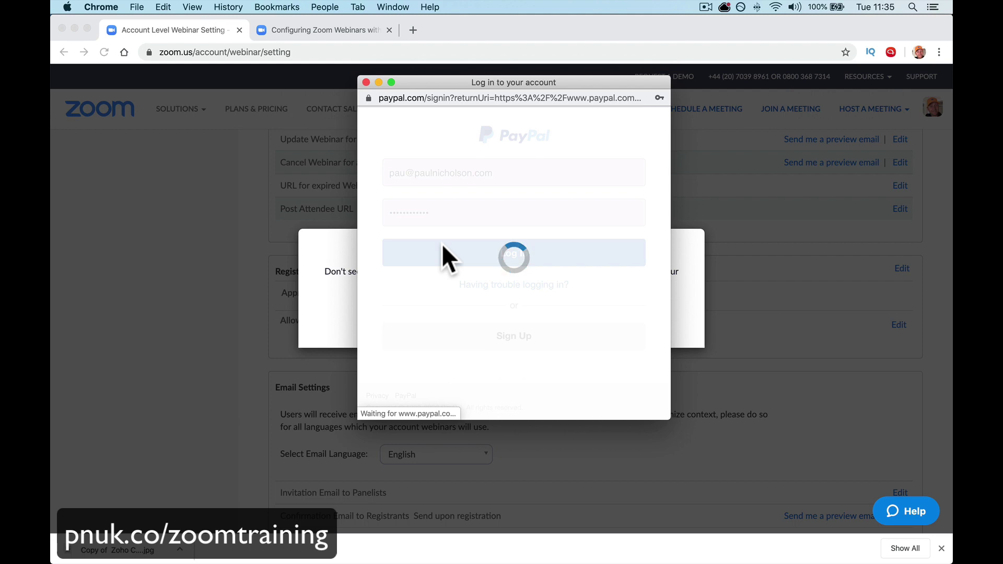
{"action": "scroll", "coordinate": [441, 243], "scroll_direction": "down", "scroll_amount": 10}
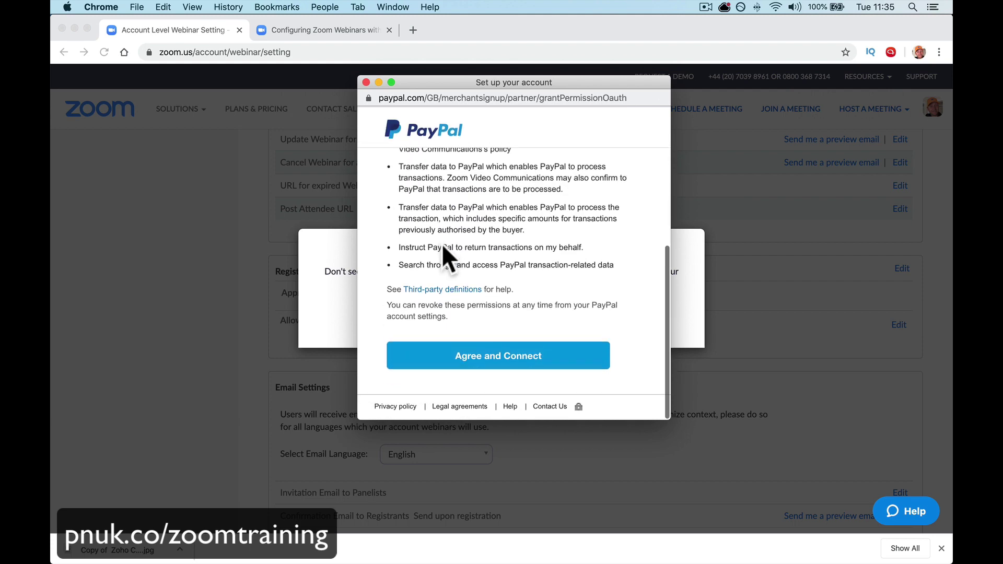
{"action": "scroll", "coordinate": [448, 230], "scroll_direction": "up", "scroll_amount": 10}
{"action": "scroll", "coordinate": [448, 232], "scroll_direction": "down", "scroll_amount": 5}
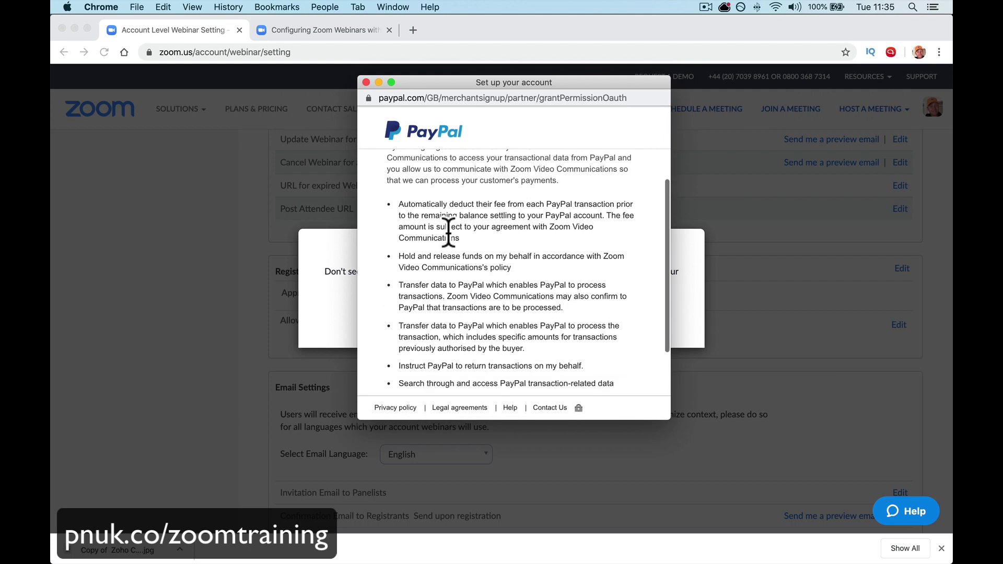
{"action": "scroll", "coordinate": [488, 265], "scroll_direction": "down", "scroll_amount": 3}
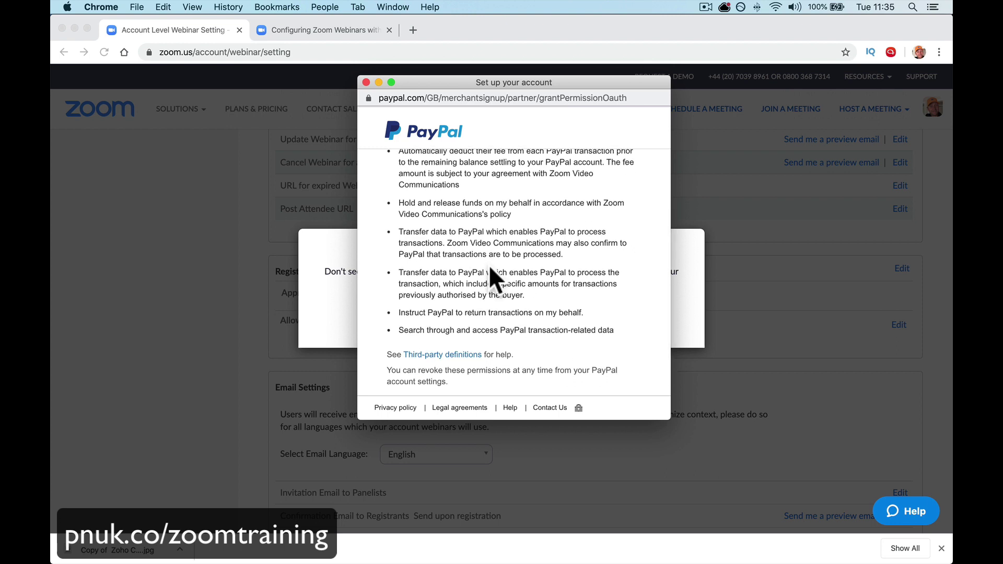
{"action": "scroll", "coordinate": [487, 265], "scroll_direction": "down", "scroll_amount": 3}
{"action": "left_click", "coordinate": [496, 350]}
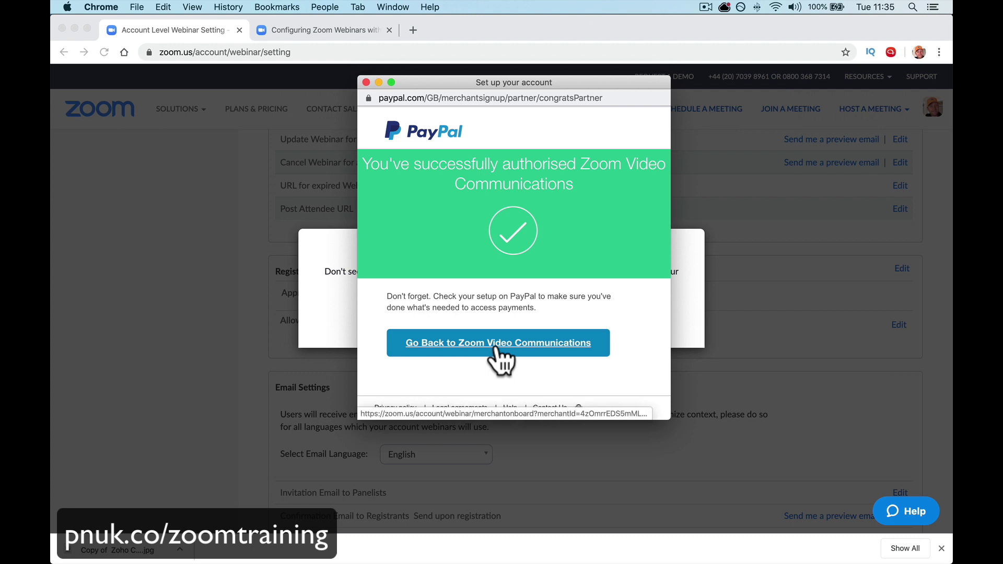
{"action": "left_click", "coordinate": [476, 342]}
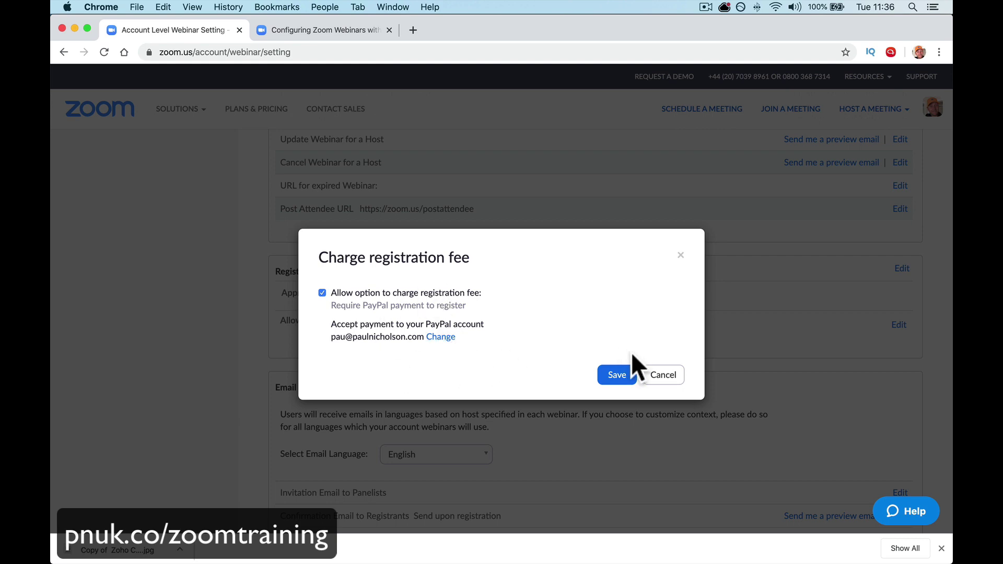
- Save the registration fee setting, then open the Youtube Golfers Q&A Happy-Me Show webinar's settings
{"action": "left_click", "coordinate": [617, 373]}
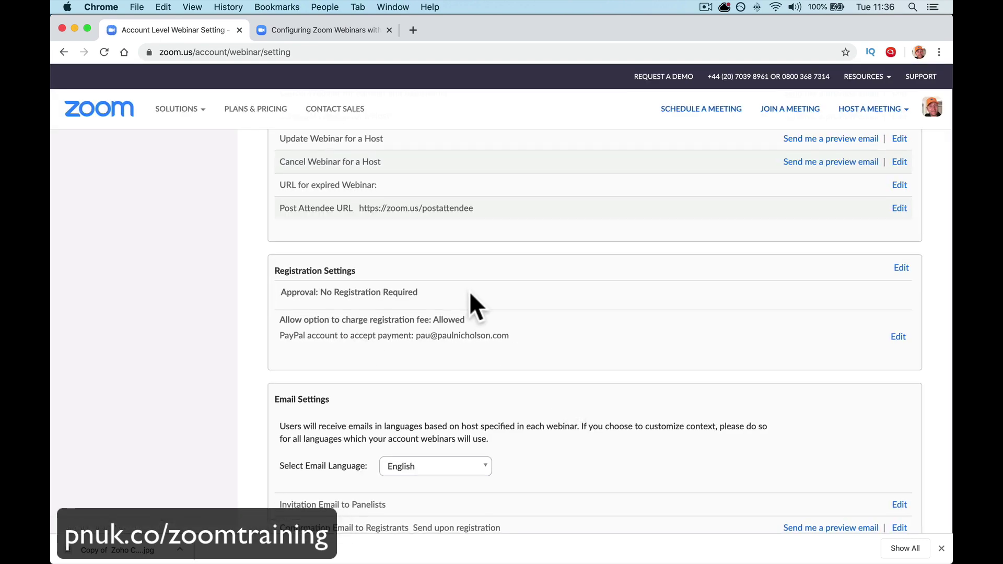
{"action": "scroll", "coordinate": [308, 271], "scroll_direction": "up", "scroll_amount": 20}
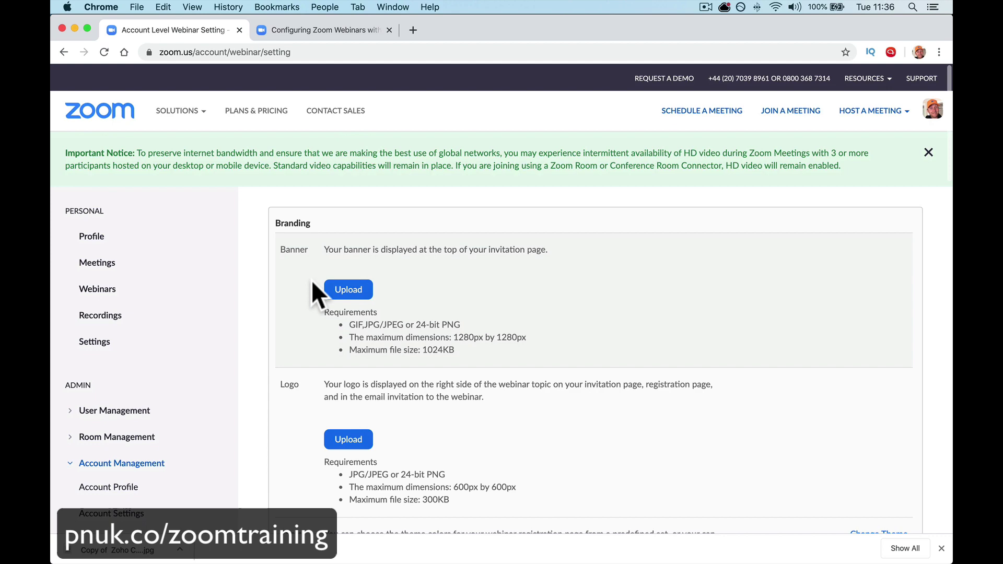
{"action": "left_click", "coordinate": [143, 290]}
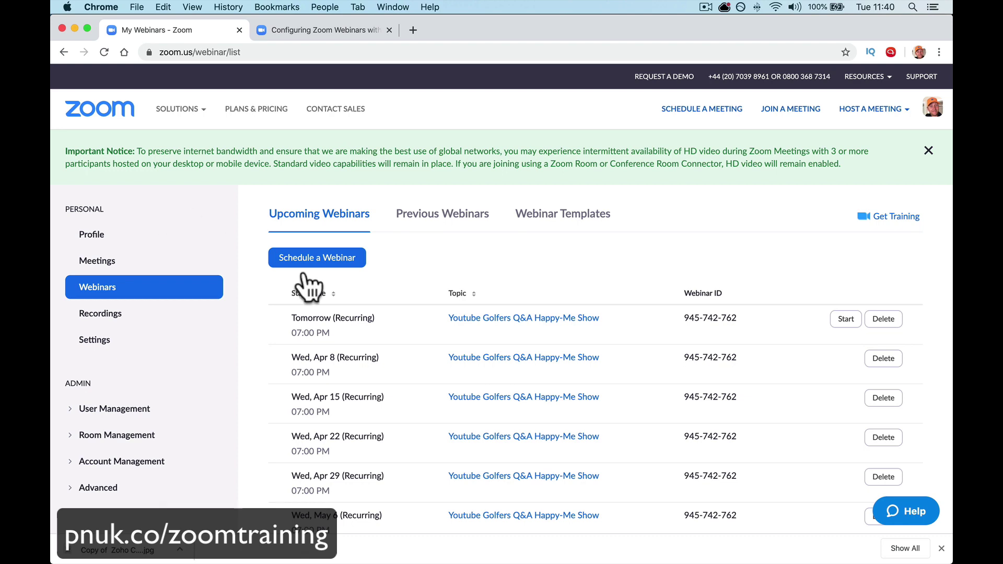
{"action": "left_click", "coordinate": [494, 321]}
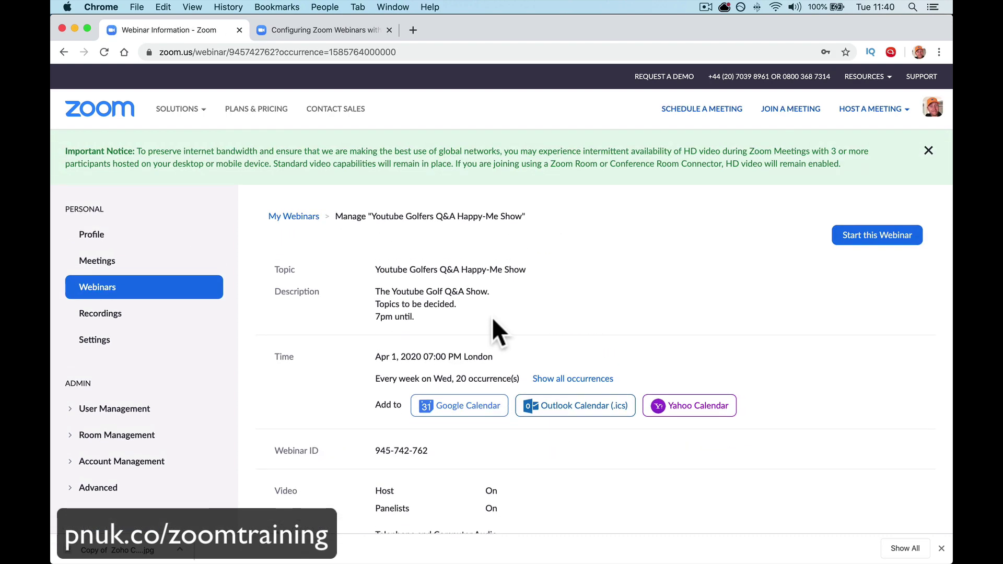
{"action": "scroll", "coordinate": [494, 322], "scroll_direction": "down", "scroll_amount": 10}
{"action": "scroll", "coordinate": [491, 316], "scroll_direction": "down", "scroll_amount": 3}
{"action": "scroll", "coordinate": [491, 317], "scroll_direction": "up", "scroll_amount": 2}
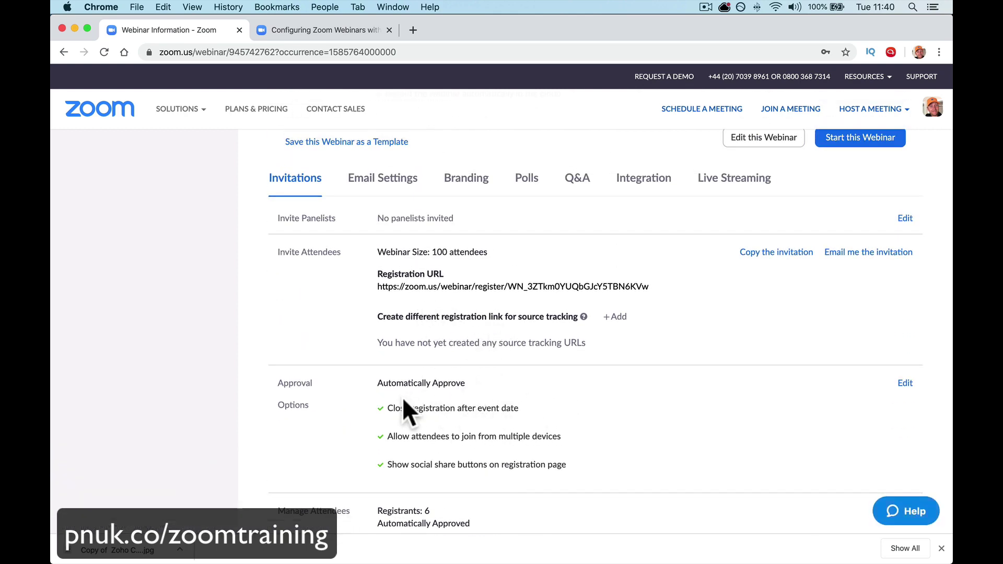
{"action": "left_click", "coordinate": [904, 383]}
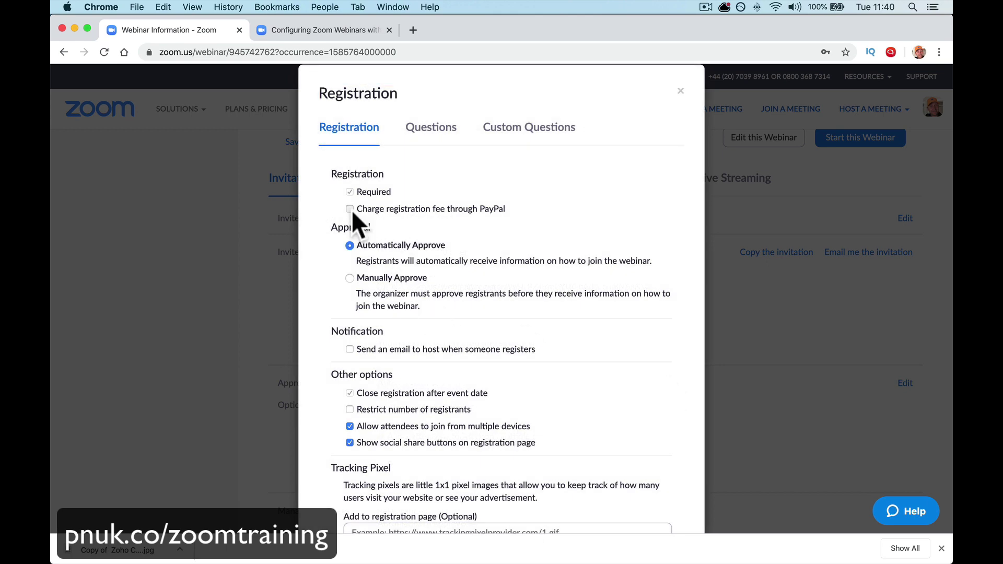
{"action": "left_click", "coordinate": [352, 210]}
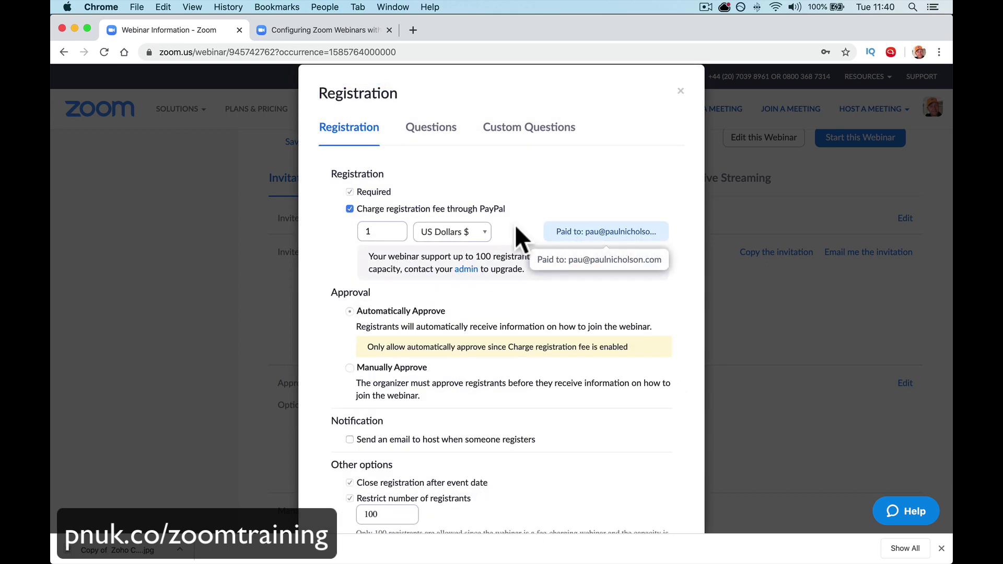
{"action": "left_click", "coordinate": [482, 231]}
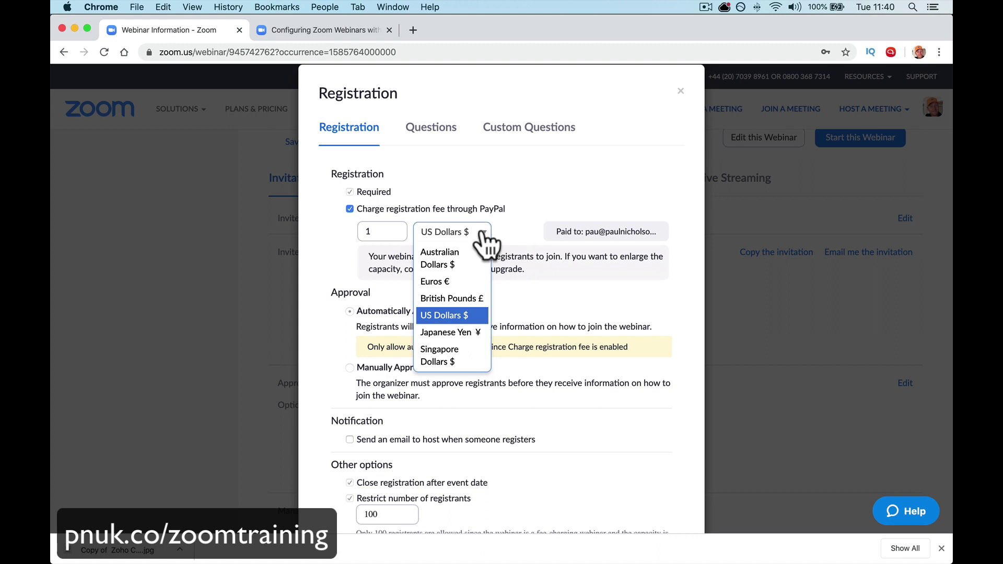
{"action": "left_click", "coordinate": [483, 232]}
{"action": "double_click", "coordinate": [381, 231]}
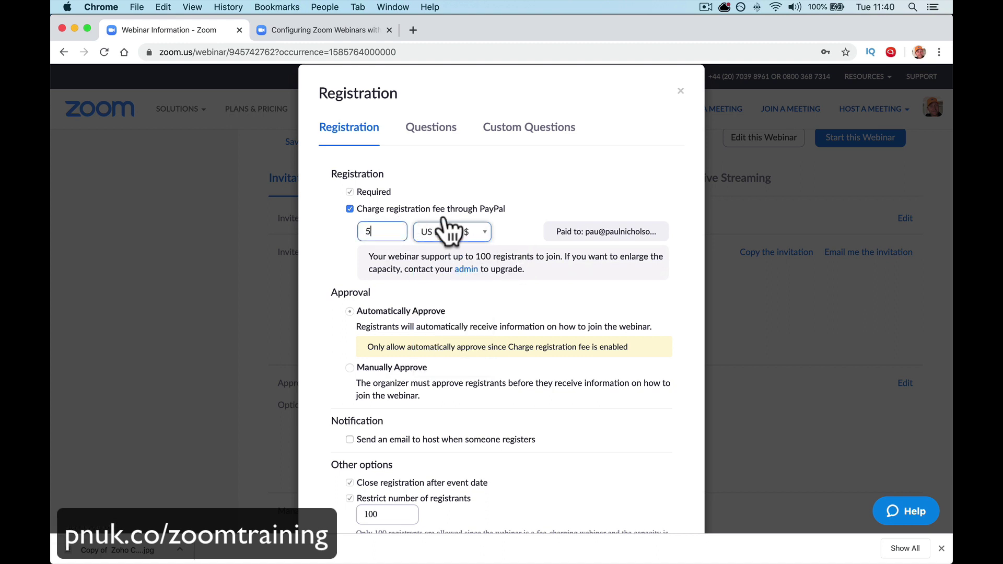
{"action": "left_click", "coordinate": [391, 210]}
{"action": "left_click", "coordinate": [680, 91]}
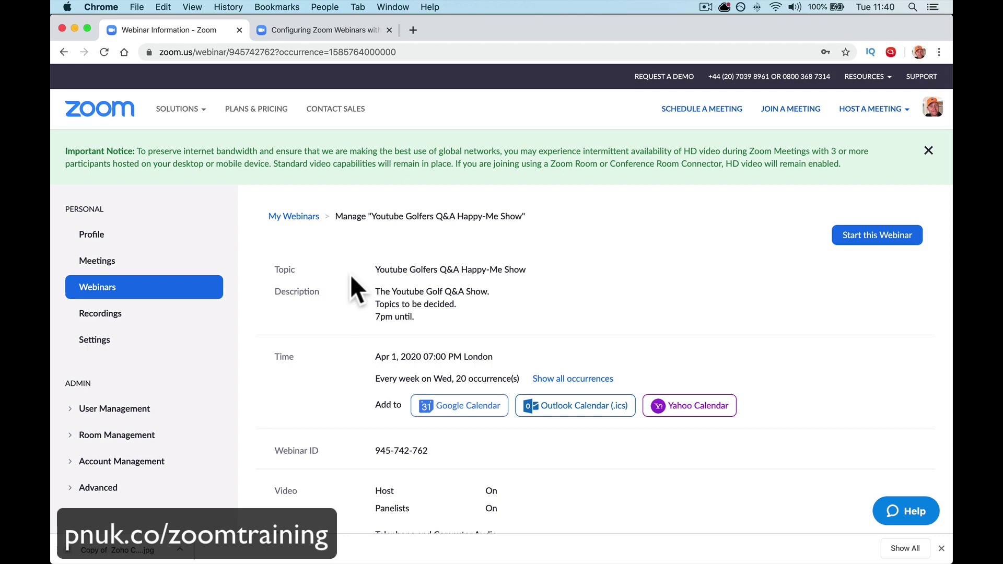
- Start a new webinar with topic and description both 'Testing Paypal'
{"action": "left_click", "coordinate": [180, 294]}
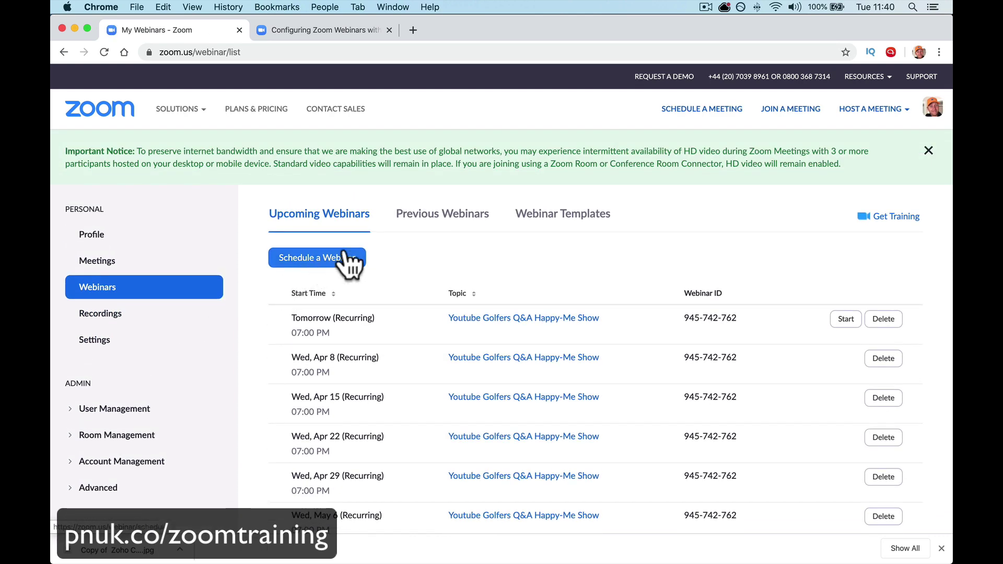
{"action": "left_click", "coordinate": [332, 261]}
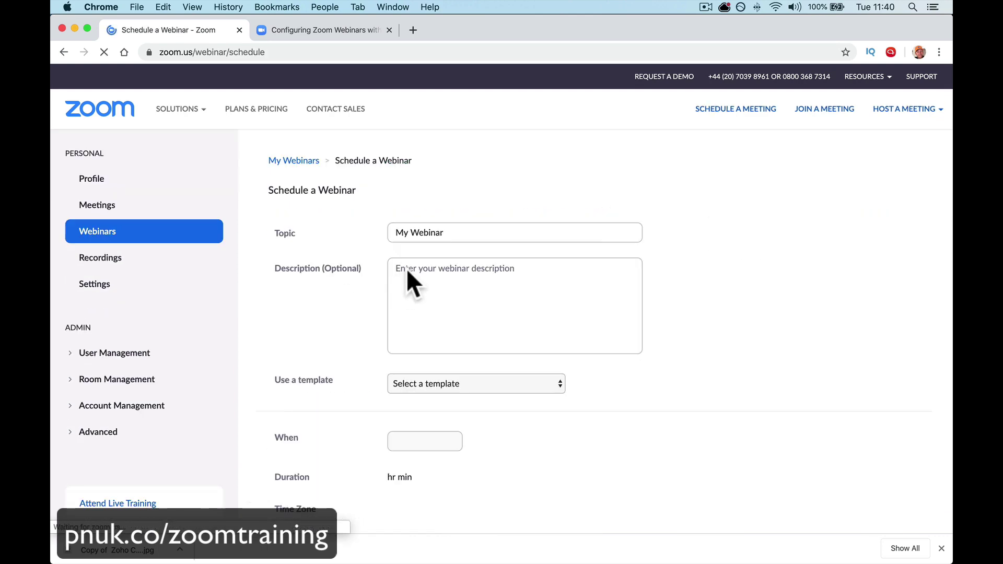
{"action": "triple_click", "coordinate": [426, 289]}
{"action": "type", "text": "T"}
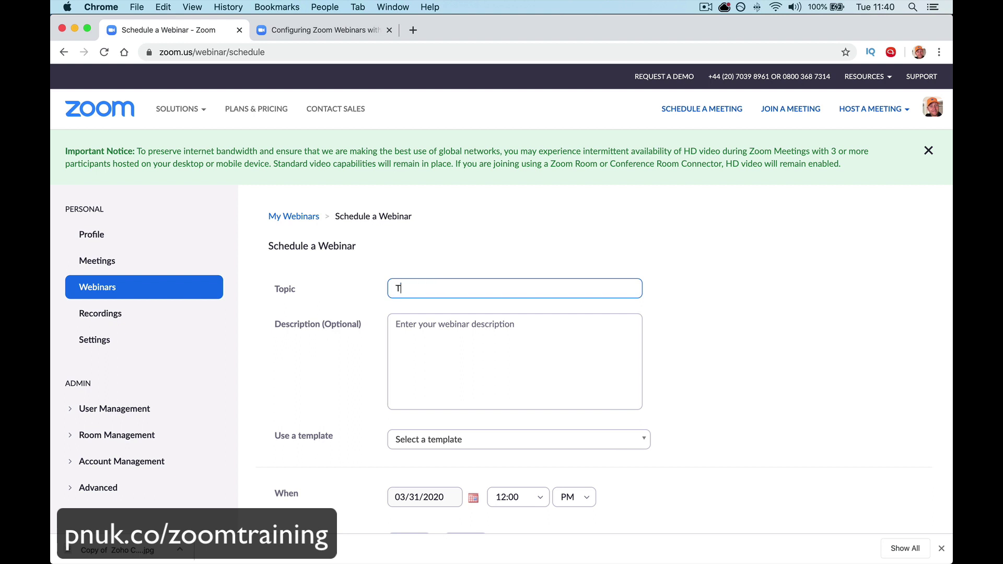
{"action": "type", "text": "estingf"}
{"action": "key", "text": "BackSpace"}
{"action": "type", "text": "aypal"}
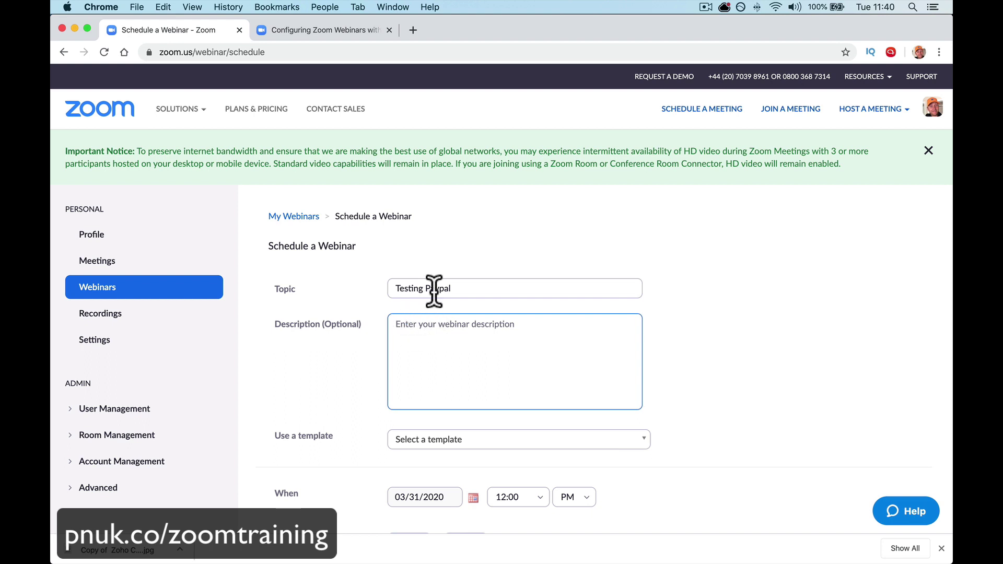
{"action": "triple_click", "coordinate": [433, 287]}
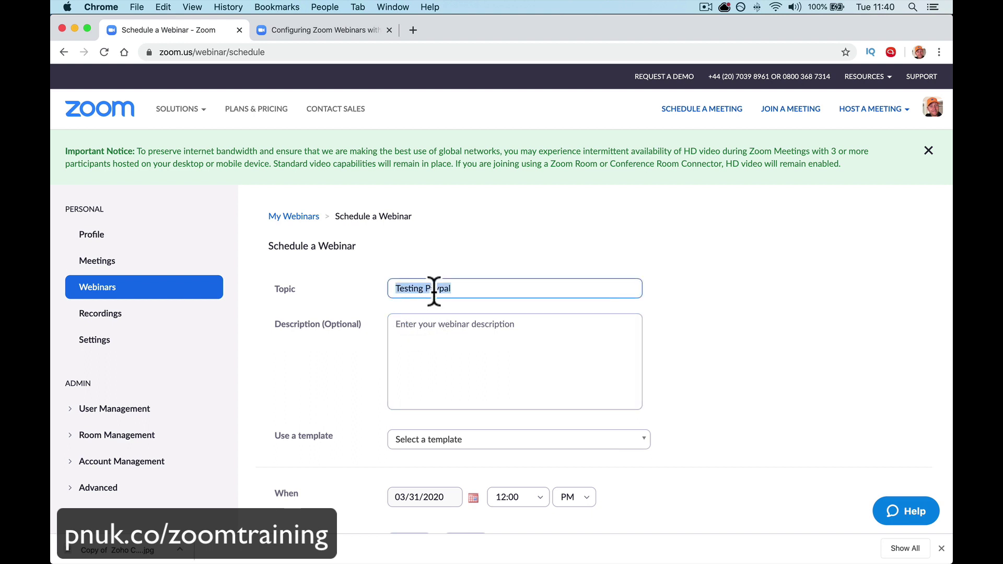
{"action": "key", "text": "super+c"}
{"action": "left_click", "coordinate": [434, 327]}
{"action": "key", "text": "super+v"}
- Set the start time to 1:30 PM, require registration, and schedule the webinar
{"action": "scroll", "coordinate": [515, 362], "scroll_direction": "down", "scroll_amount": 5}
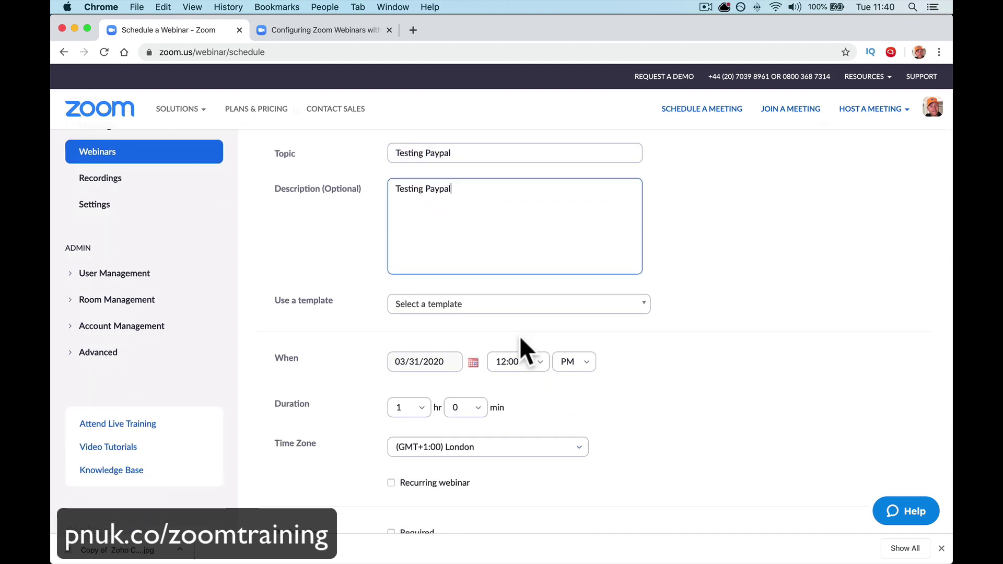
{"action": "scroll", "coordinate": [522, 313], "scroll_direction": "down", "scroll_amount": 4}
{"action": "left_click", "coordinate": [527, 268]}
{"action": "left_click", "coordinate": [518, 364]}
{"action": "scroll", "coordinate": [523, 371], "scroll_direction": "down", "scroll_amount": 4}
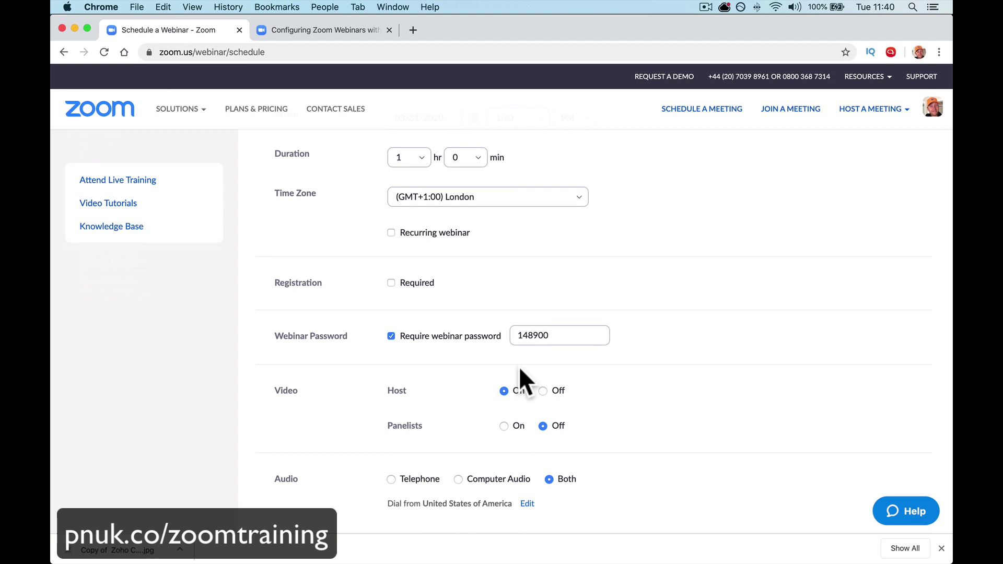
{"action": "left_click", "coordinate": [398, 268]}
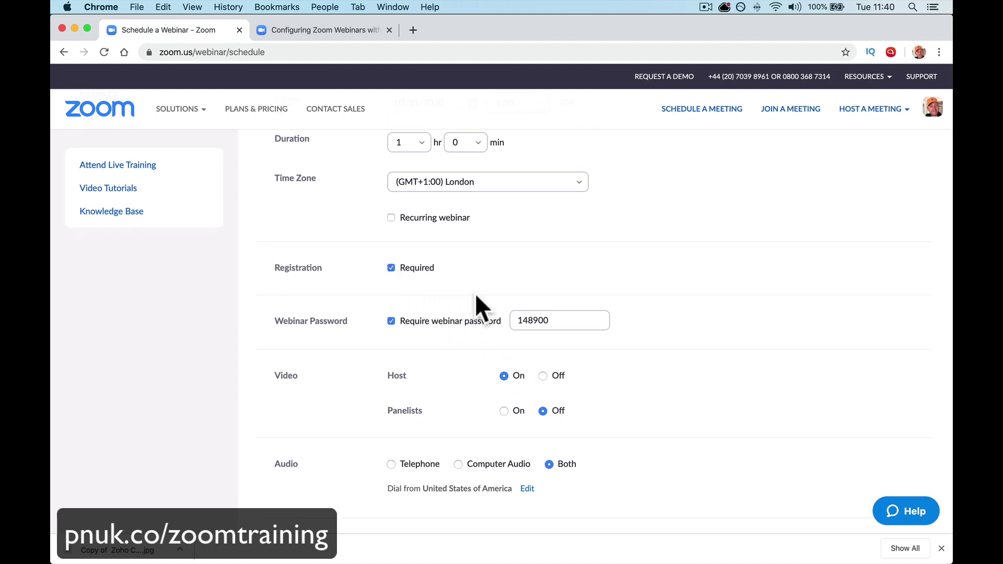
{"action": "scroll", "coordinate": [475, 301], "scroll_direction": "down", "scroll_amount": 8}
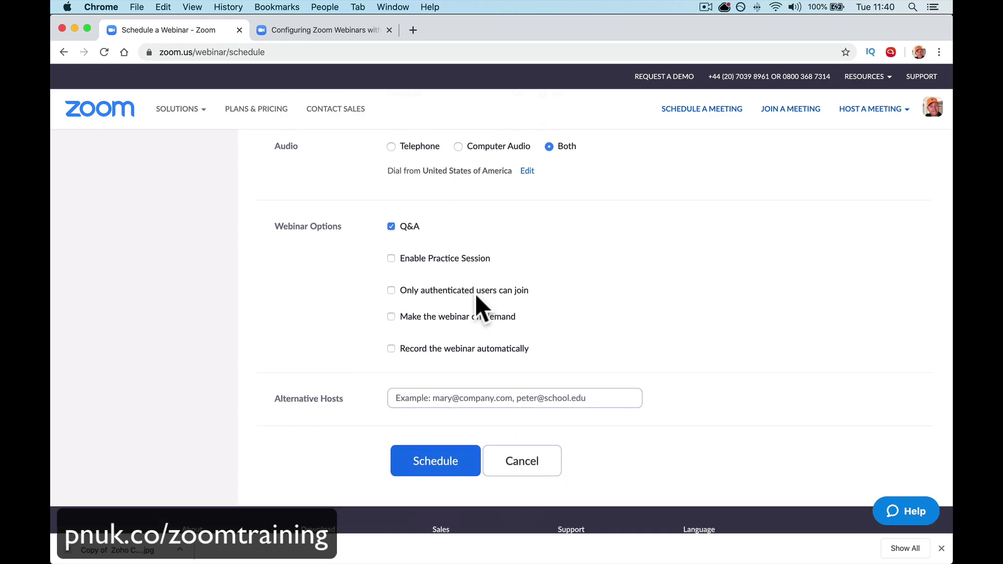
{"action": "left_click", "coordinate": [444, 398]}
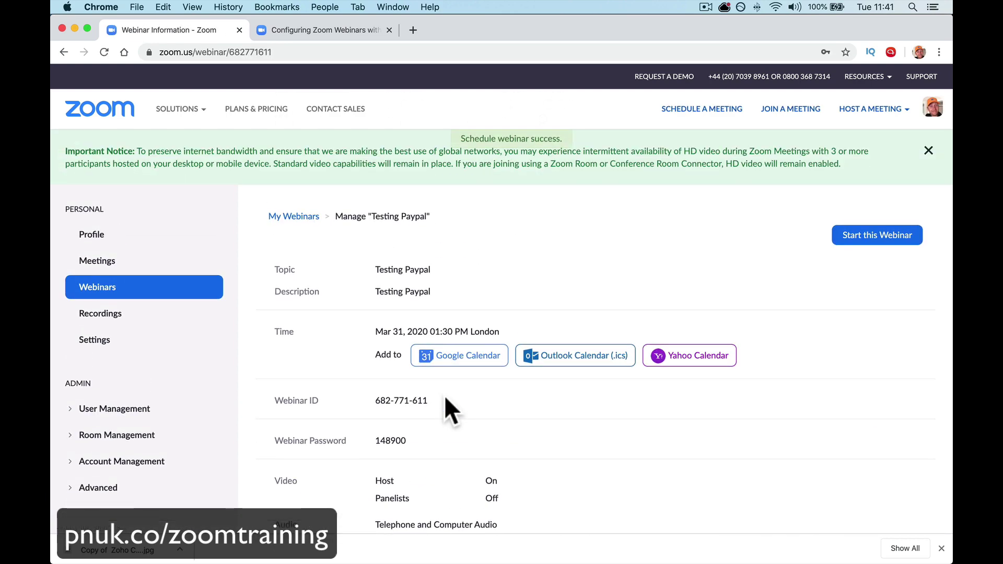
- Turn on a PayPal registration fee of 0.50 US Dollars for Testing Paypal and save
{"action": "scroll", "coordinate": [445, 398], "scroll_direction": "down", "scroll_amount": 7}
{"action": "scroll", "coordinate": [444, 395], "scroll_direction": "down", "scroll_amount": 3}
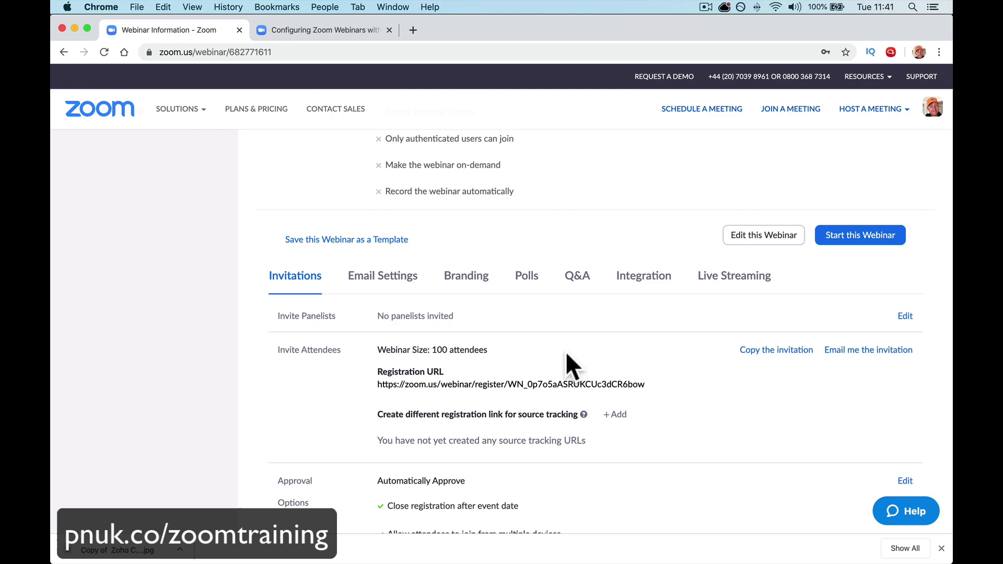
{"action": "scroll", "coordinate": [565, 360], "scroll_direction": "down", "scroll_amount": 4}
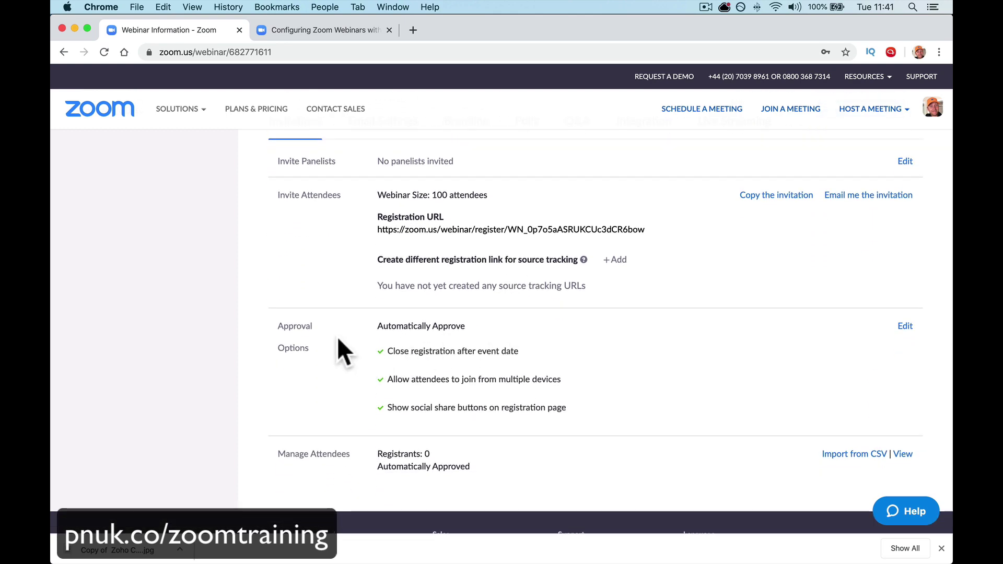
{"action": "left_click", "coordinate": [905, 326]}
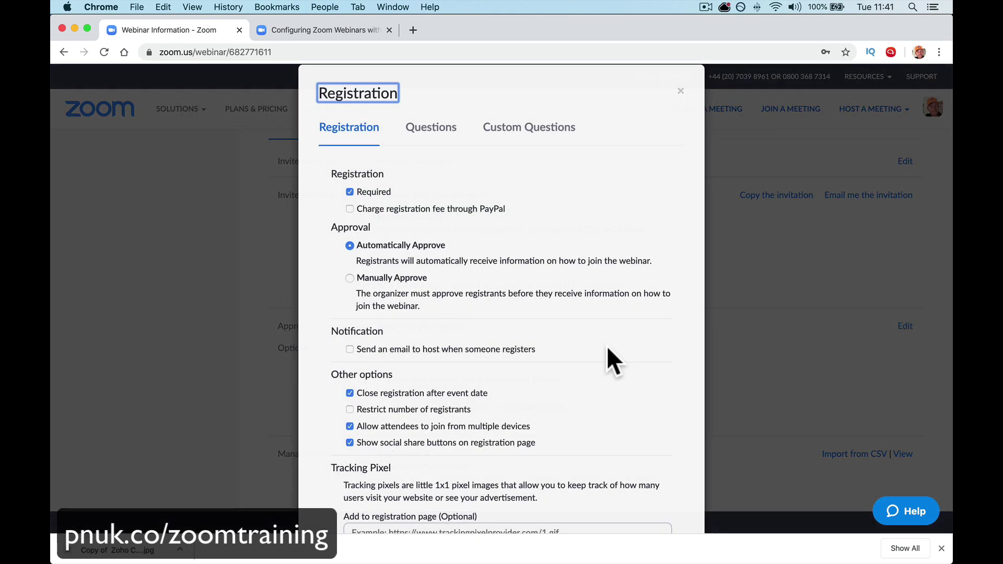
{"action": "left_click", "coordinate": [350, 209]}
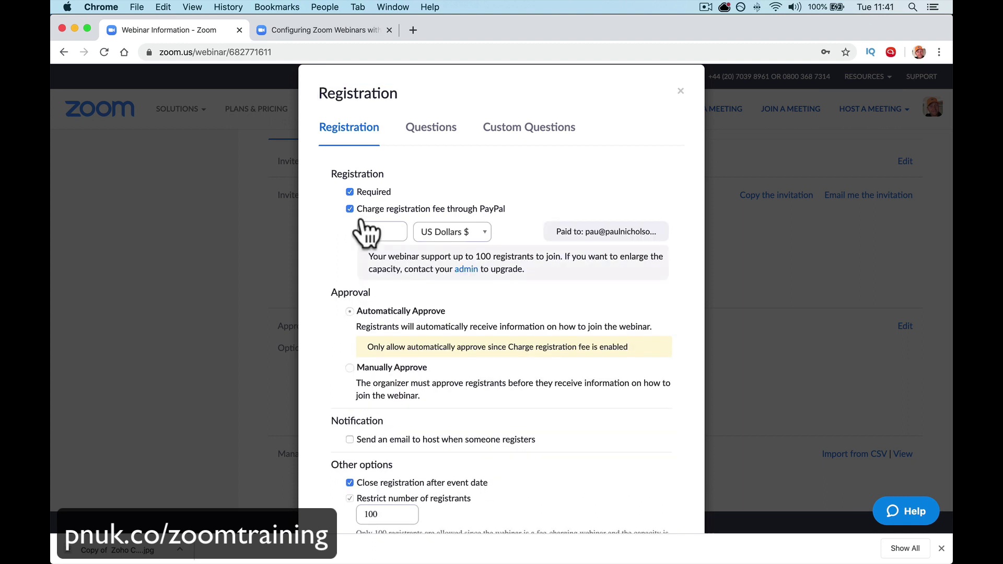
{"action": "double_click", "coordinate": [376, 232]}
{"action": "scroll", "coordinate": [364, 267], "scroll_direction": "down", "scroll_amount": 4}
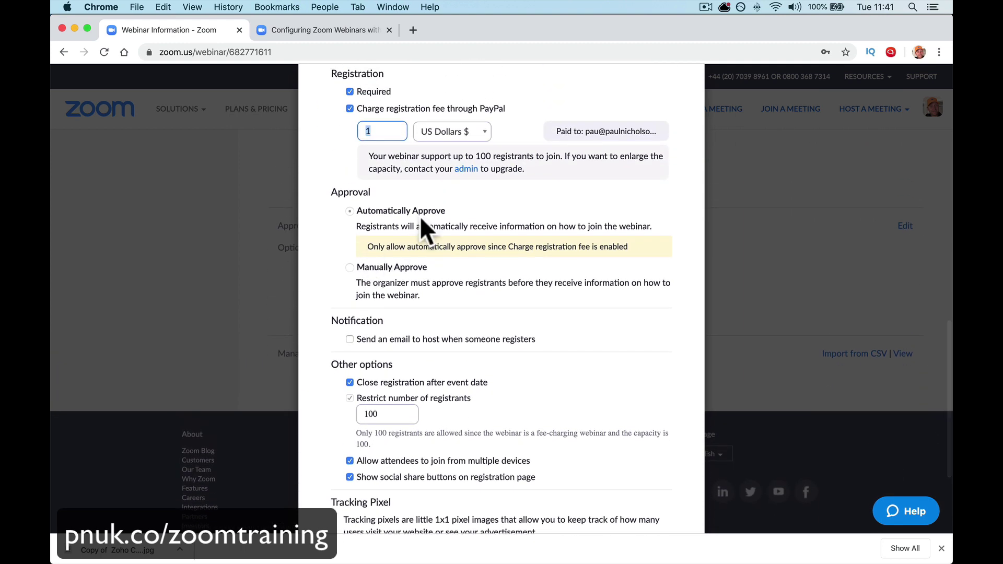
{"action": "type", "text": "0"}
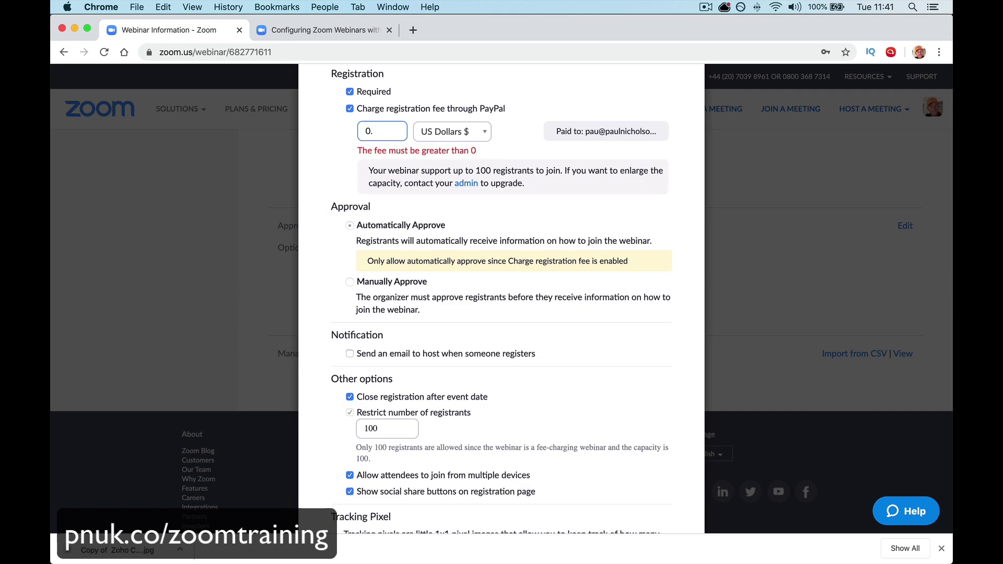
{"action": "type", "text": ".50"}
{"action": "left_click", "coordinate": [547, 107]}
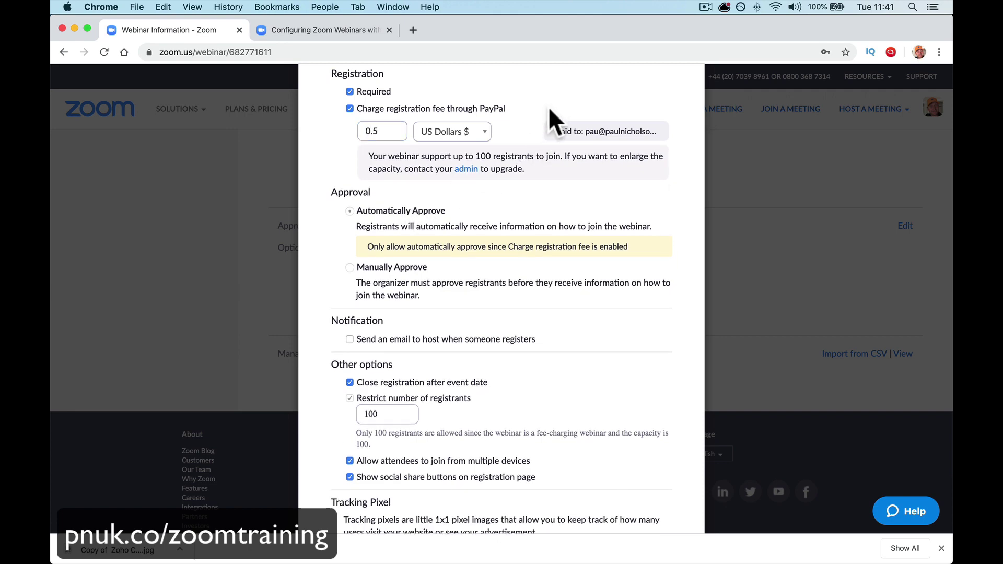
{"action": "scroll", "coordinate": [530, 201], "scroll_direction": "down", "scroll_amount": 3}
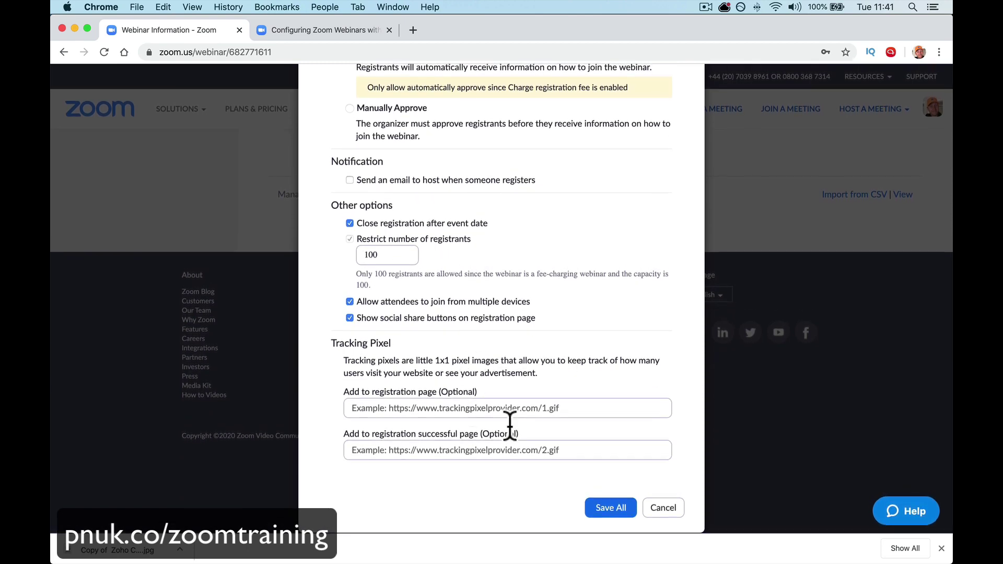
{"action": "left_click", "coordinate": [615, 515]}
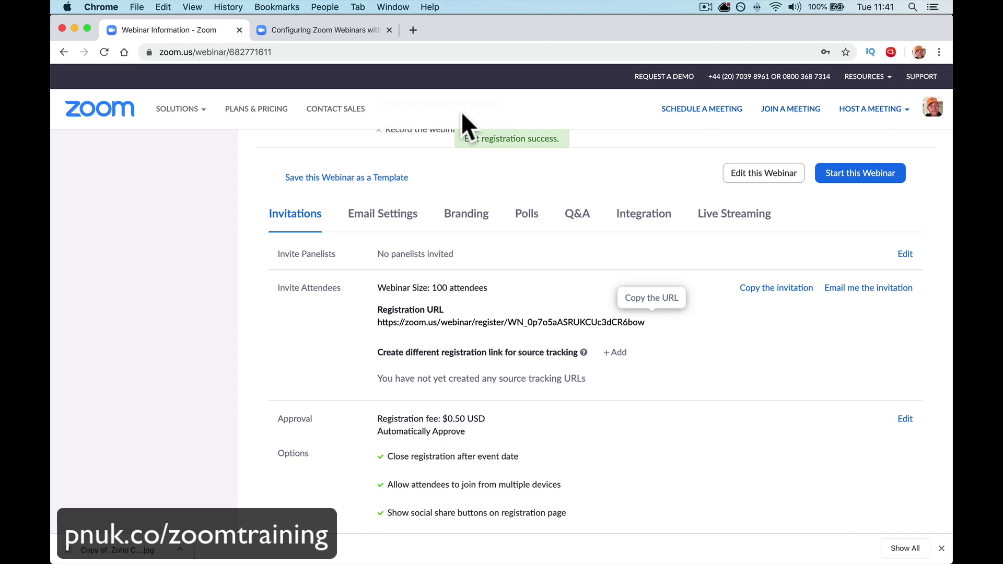
- Load the registration link in a new tab, submit a test registration, and try the PayPal login
{"action": "left_click", "coordinate": [413, 30]}
{"action": "key", "text": "super+v"}
{"action": "key", "text": "Return"}
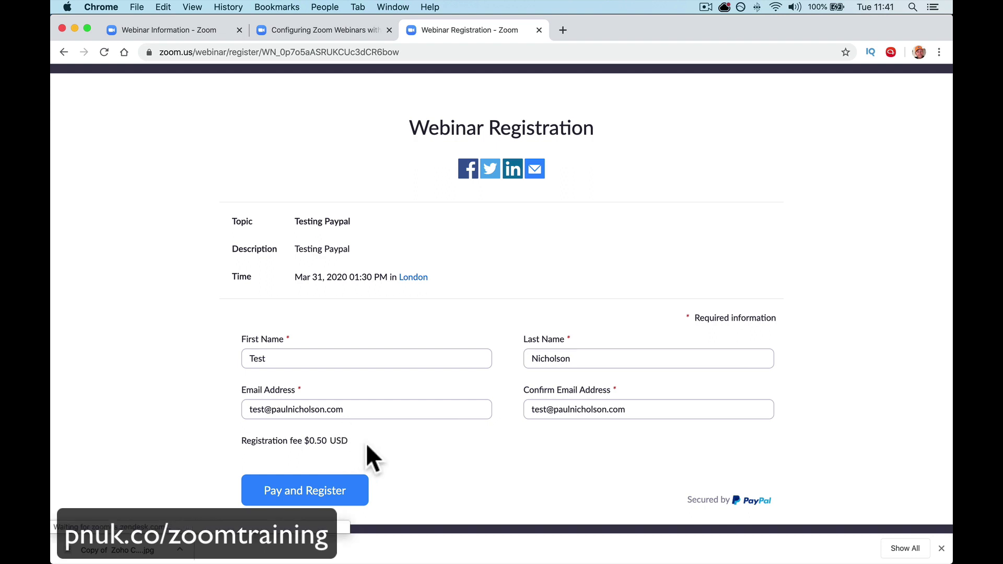
{"action": "left_click", "coordinate": [330, 491]}
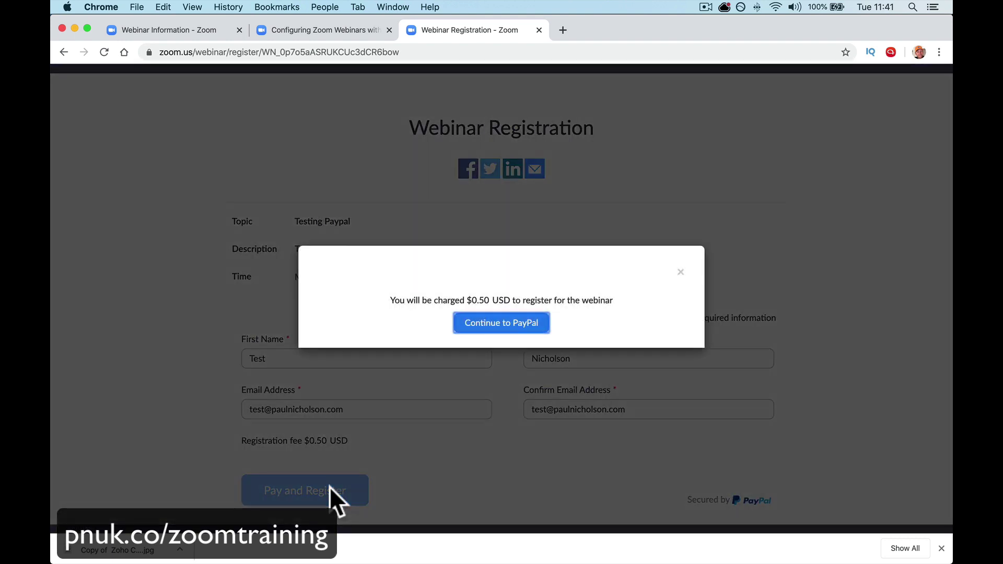
{"action": "left_click", "coordinate": [499, 325]}
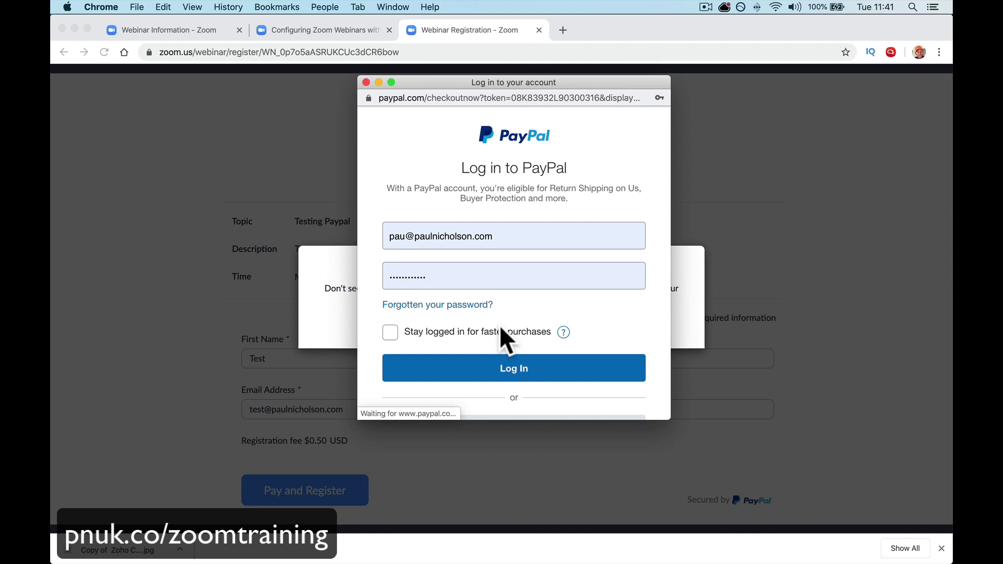
{"action": "left_click", "coordinate": [407, 236]}
{"action": "left_click", "coordinate": [408, 257]}
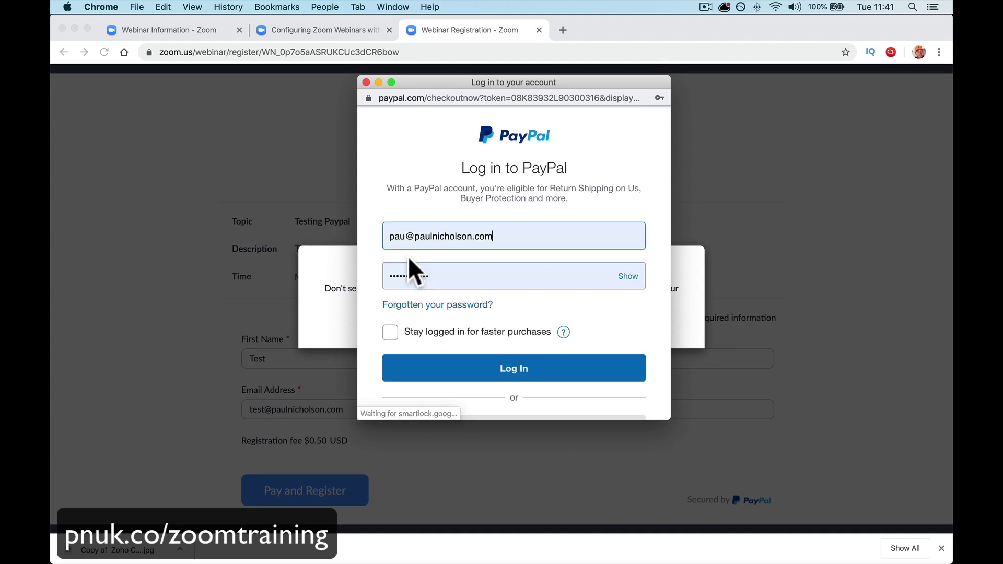
{"action": "left_click", "coordinate": [395, 238]}
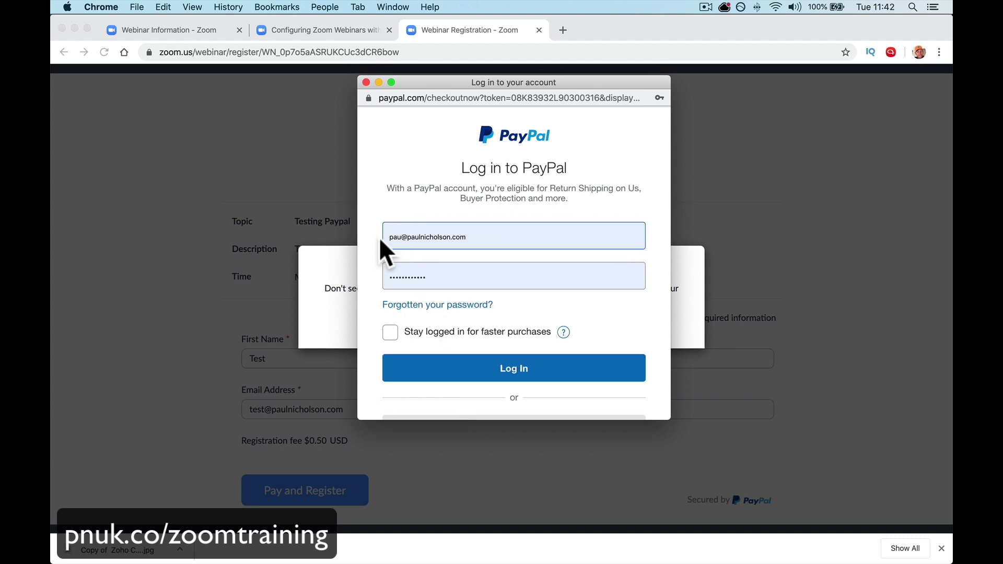
{"action": "type", "text": "u"}
- Close the PayPal login window and relaunch PayPal checkout for the $0.50 fee
{"action": "left_click", "coordinate": [366, 82]}
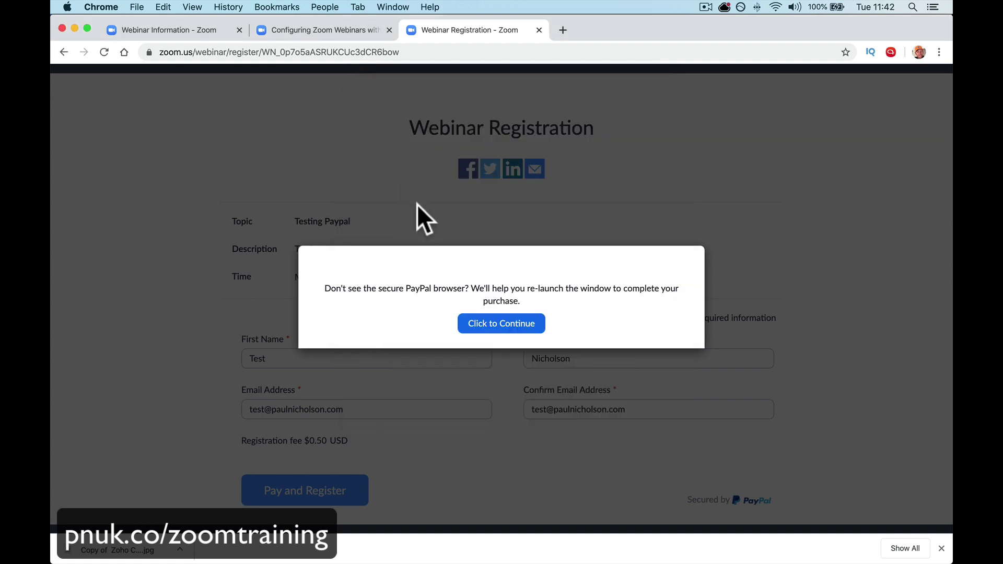
{"action": "left_click", "coordinate": [499, 329]}
{"action": "left_click", "coordinate": [336, 493]}
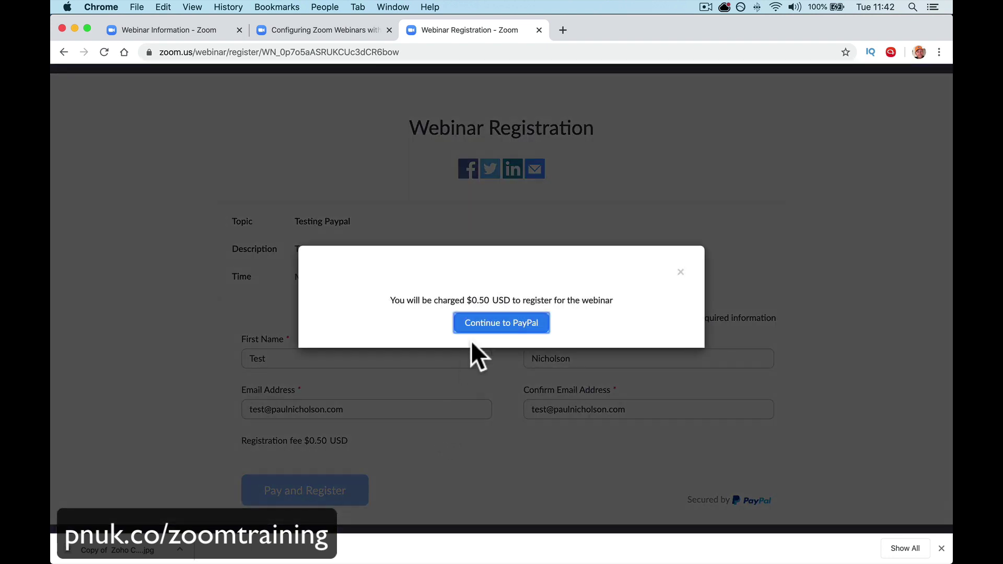
{"action": "left_click", "coordinate": [484, 327]}
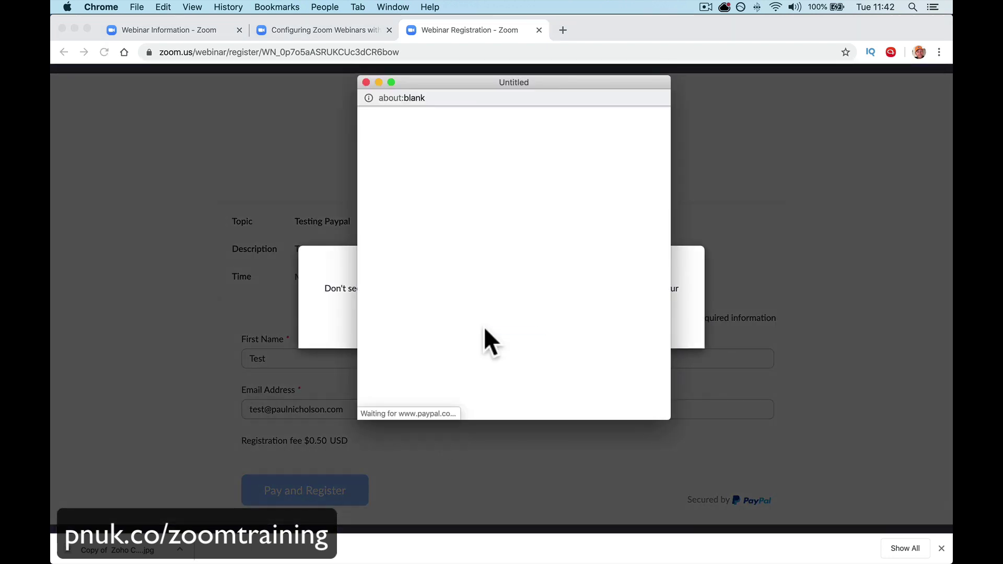
- Log in to PayPal with the other saved account's email and confirm the $0.50 payment
{"action": "left_click", "coordinate": [482, 236]}
{"action": "triple_click", "coordinate": [488, 238]}
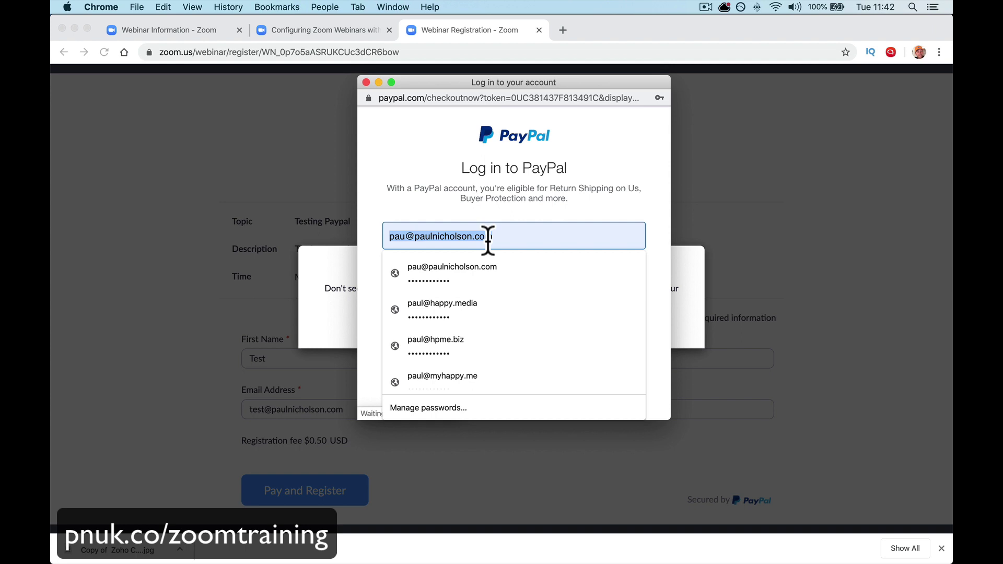
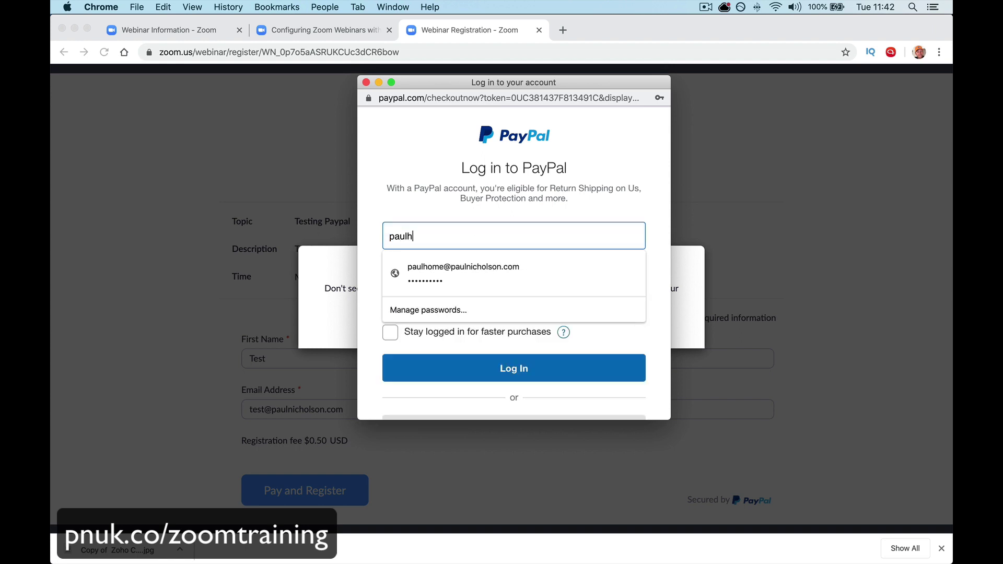
{"action": "left_click", "coordinate": [494, 269]}
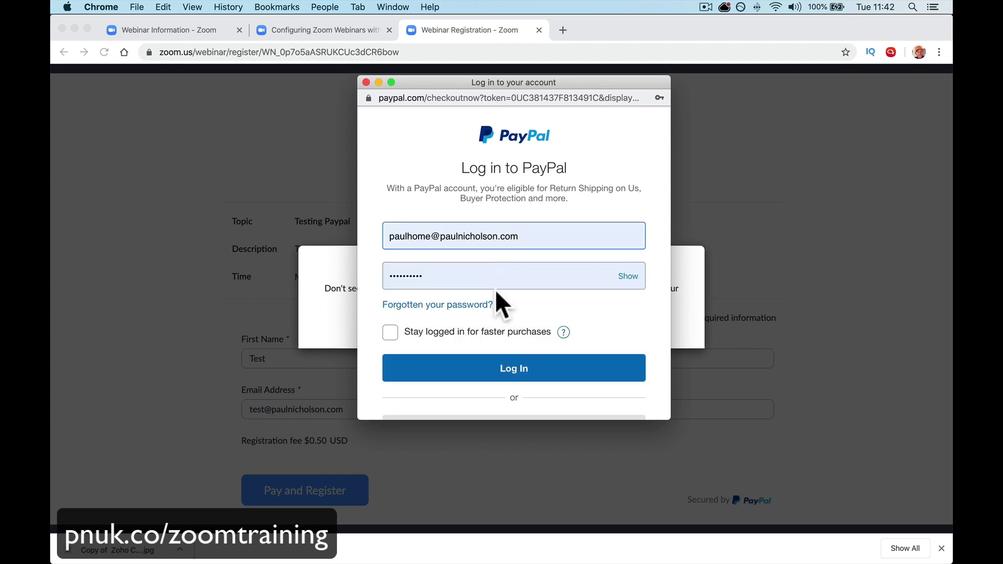
{"action": "left_click", "coordinate": [485, 361]}
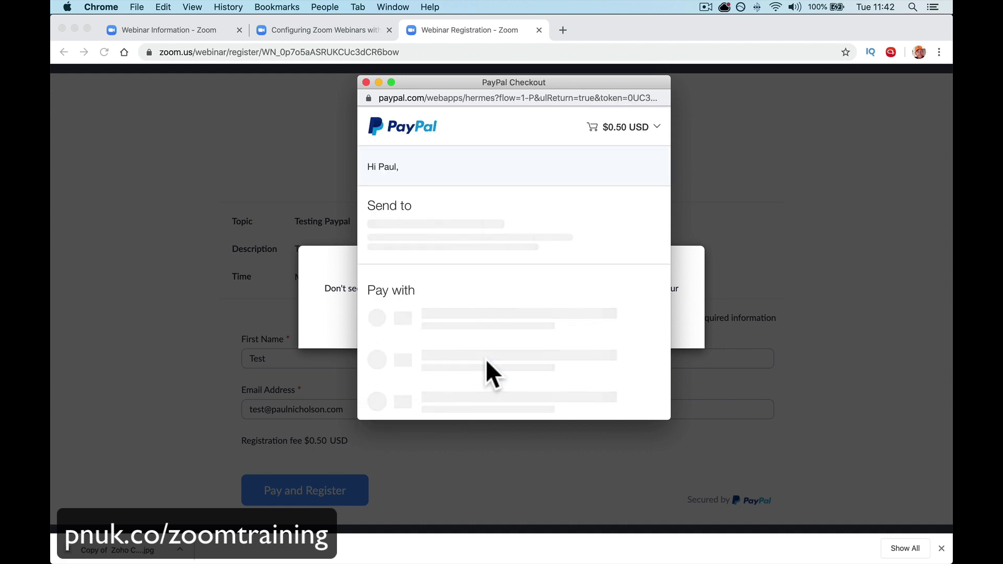
{"action": "scroll", "coordinate": [491, 372], "scroll_direction": "down", "scroll_amount": 4}
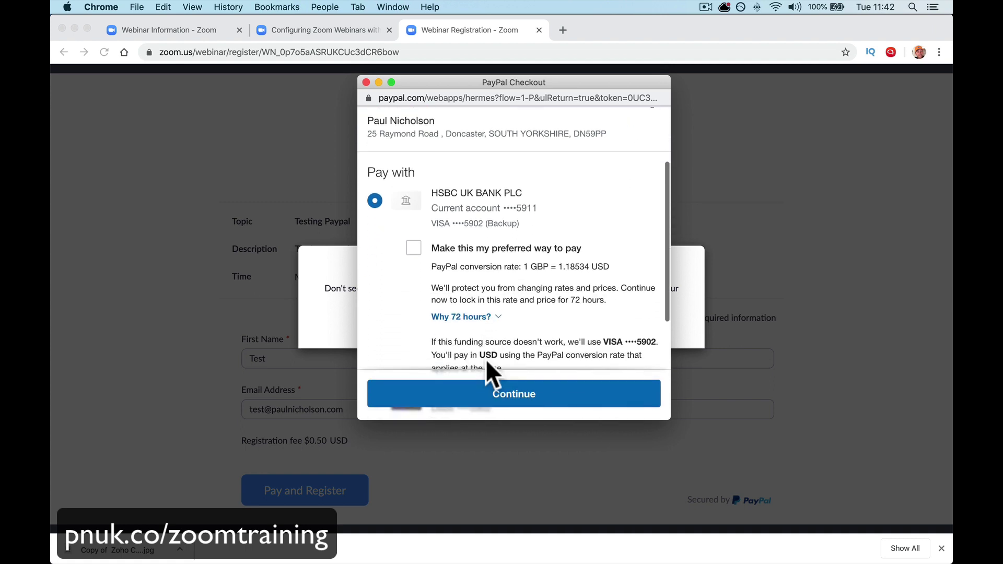
{"action": "scroll", "coordinate": [484, 366], "scroll_direction": "down", "scroll_amount": 2}
{"action": "left_click", "coordinate": [472, 401]}
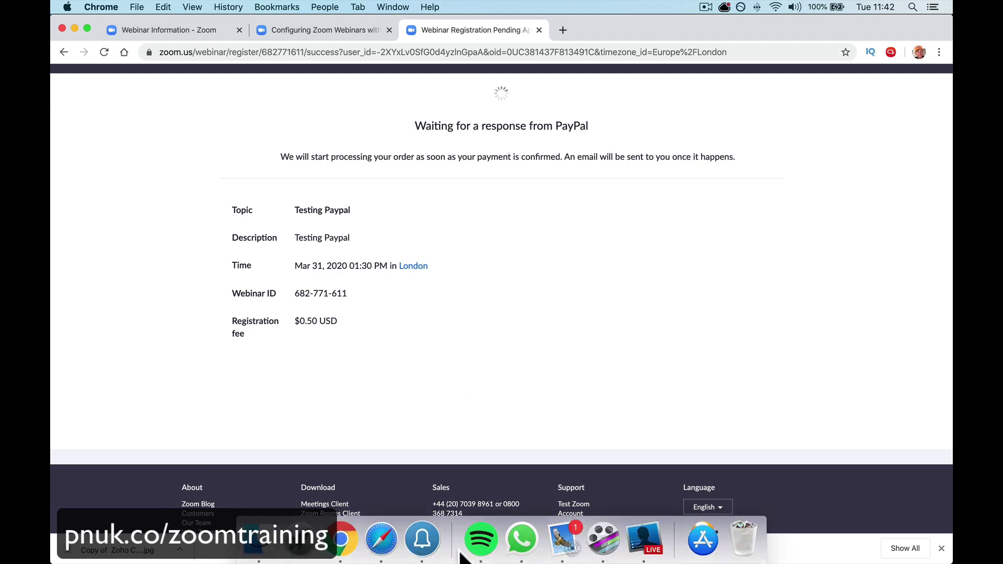
- Review PayPal's $0.50 receipt in Mail, then open the Testing Paypal registration confirmation email
{"action": "left_click", "coordinate": [547, 532]}
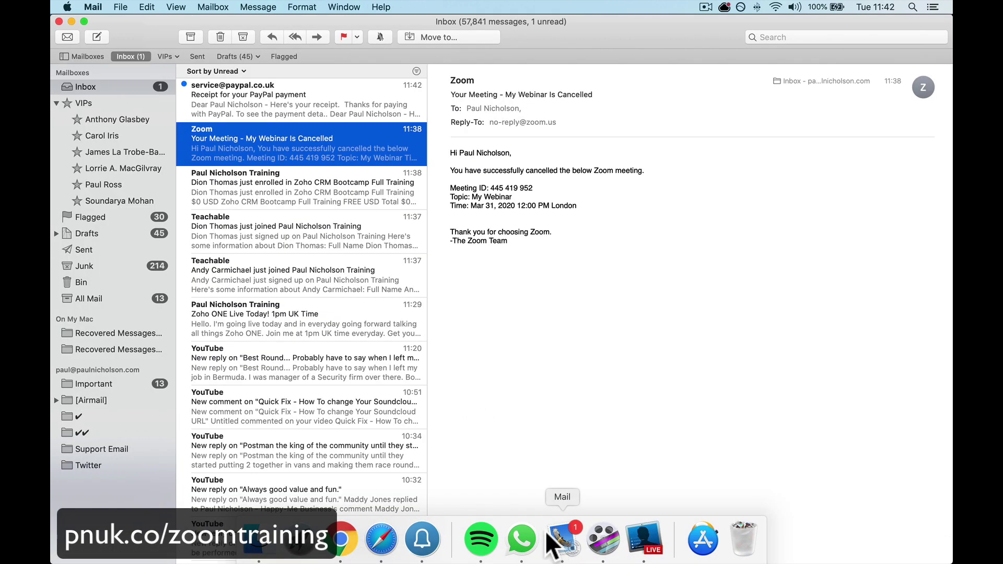
{"action": "left_click", "coordinate": [302, 92]}
{"action": "scroll", "coordinate": [525, 333], "scroll_direction": "down", "scroll_amount": 8}
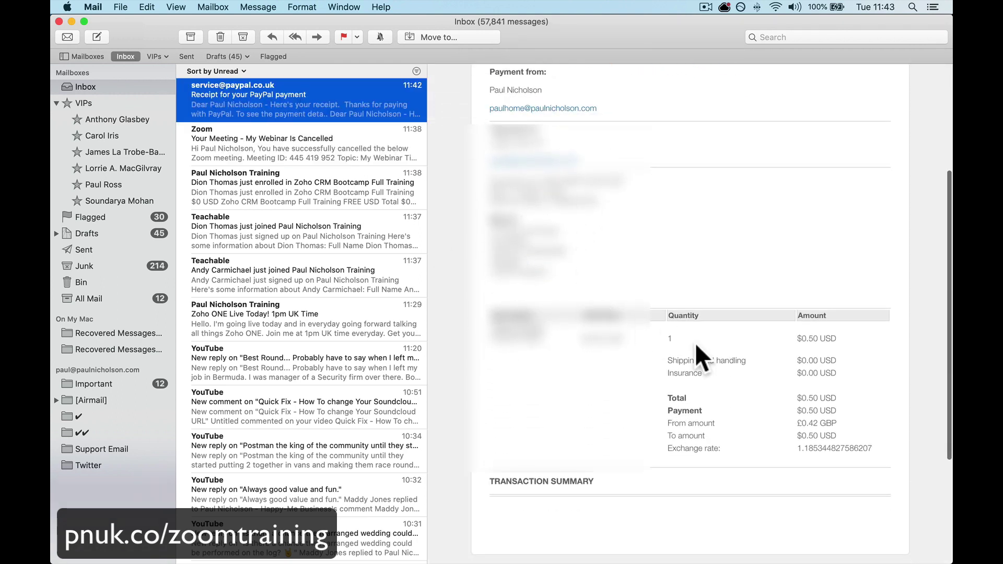
{"action": "scroll", "coordinate": [792, 350], "scroll_direction": "down", "scroll_amount": 1}
{"action": "scroll", "coordinate": [792, 350], "scroll_direction": "down", "scroll_amount": 1}
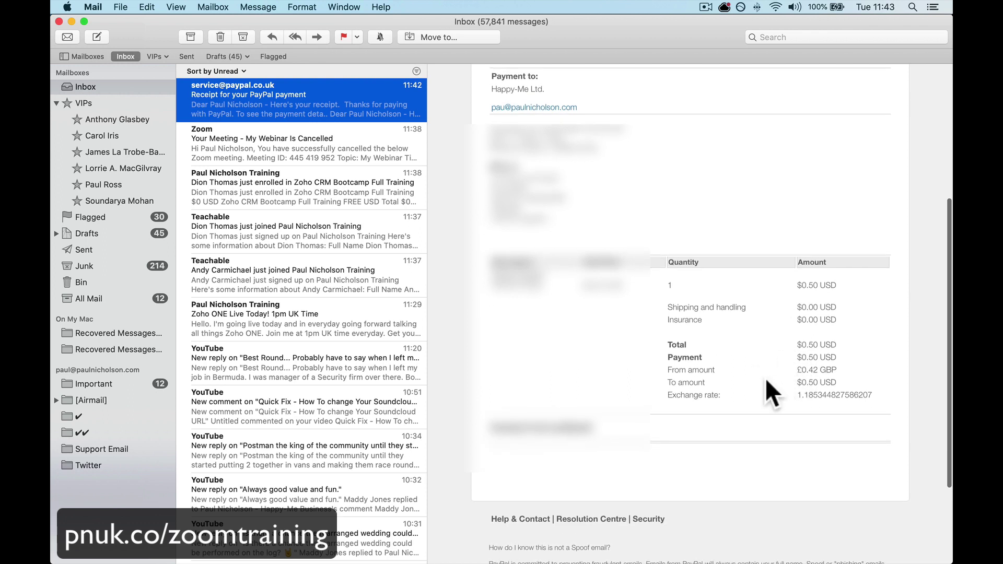
{"action": "scroll", "coordinate": [710, 297], "scroll_direction": "up", "scroll_amount": 3}
{"action": "scroll", "coordinate": [609, 239], "scroll_direction": "up", "scroll_amount": 5}
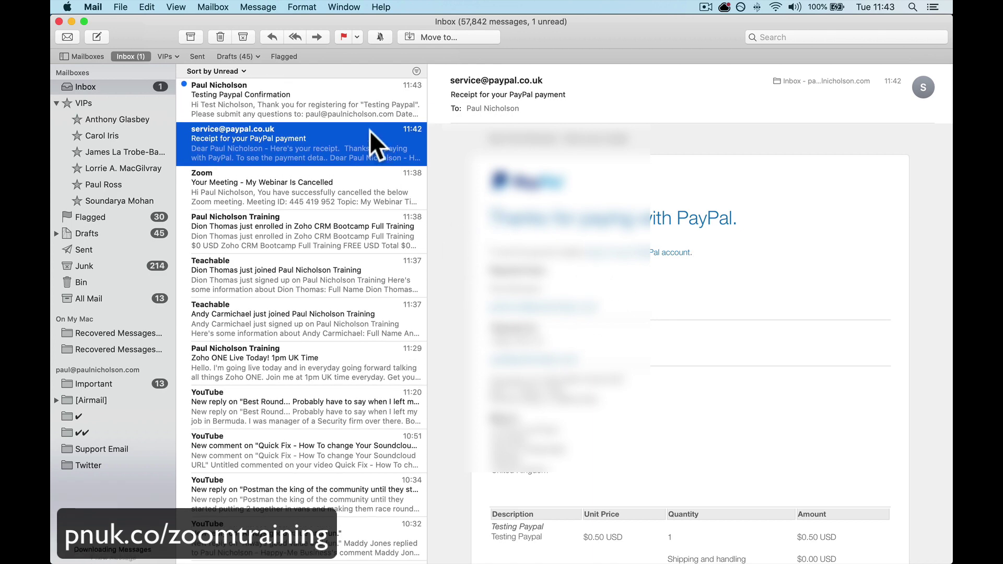
{"action": "left_click", "coordinate": [327, 108]}
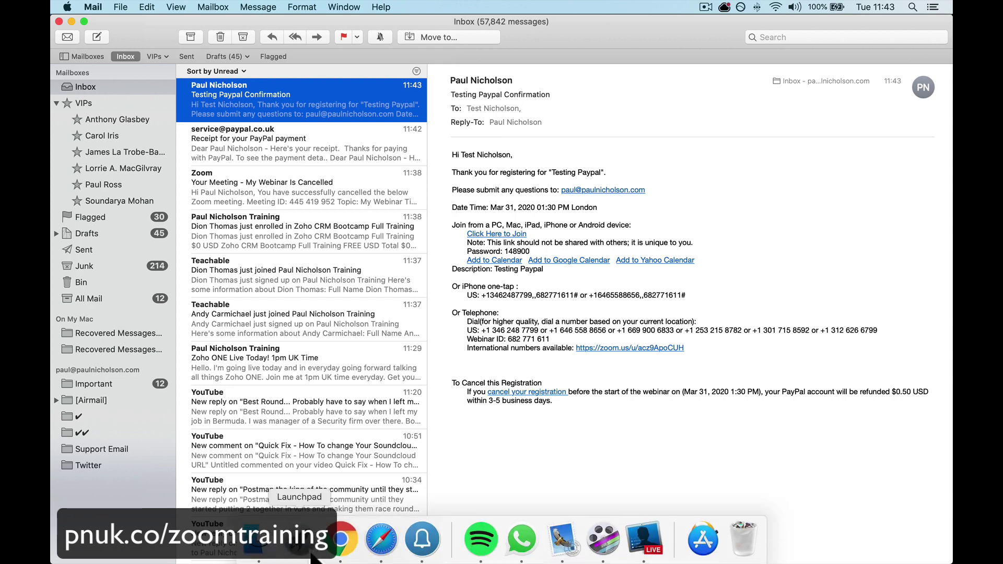
- Reload the Testing Paypal webinar page and check its one approved registrant in the Registrants list
{"action": "left_click", "coordinate": [346, 538]}
{"action": "left_click", "coordinate": [148, 31]}
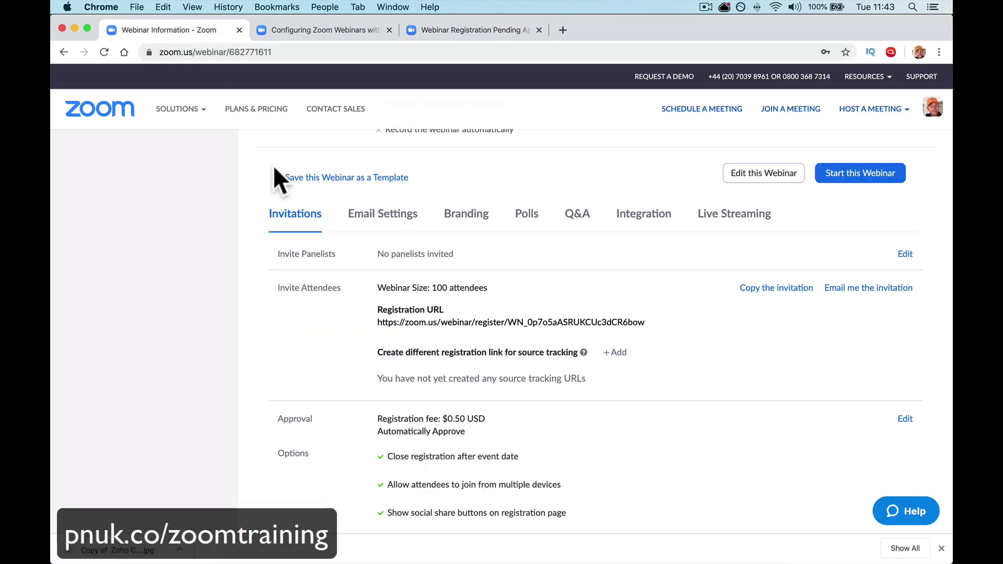
{"action": "scroll", "coordinate": [413, 285], "scroll_direction": "down", "scroll_amount": 4}
{"action": "scroll", "coordinate": [412, 283], "scroll_direction": "up", "scroll_amount": 3}
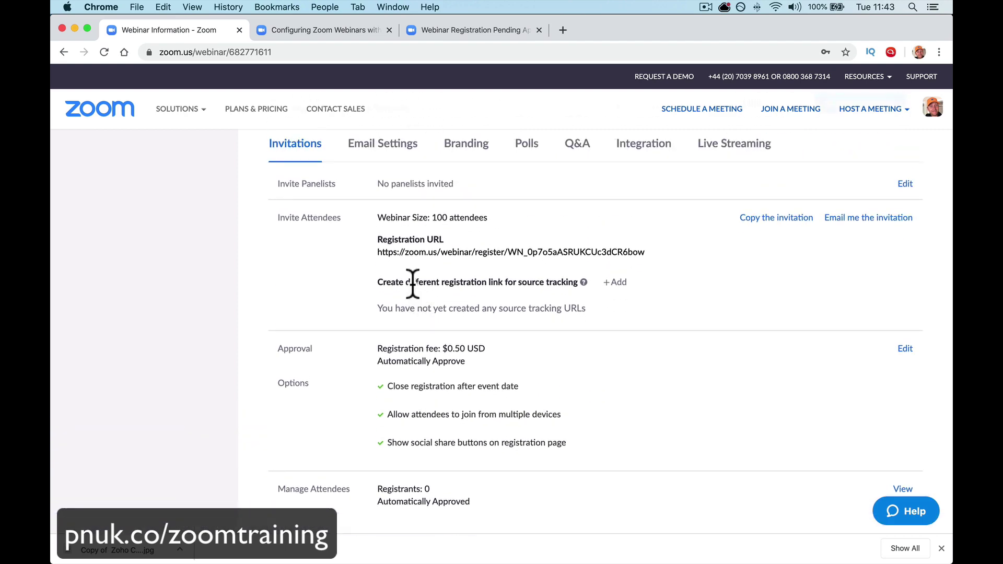
{"action": "left_click", "coordinate": [104, 52]}
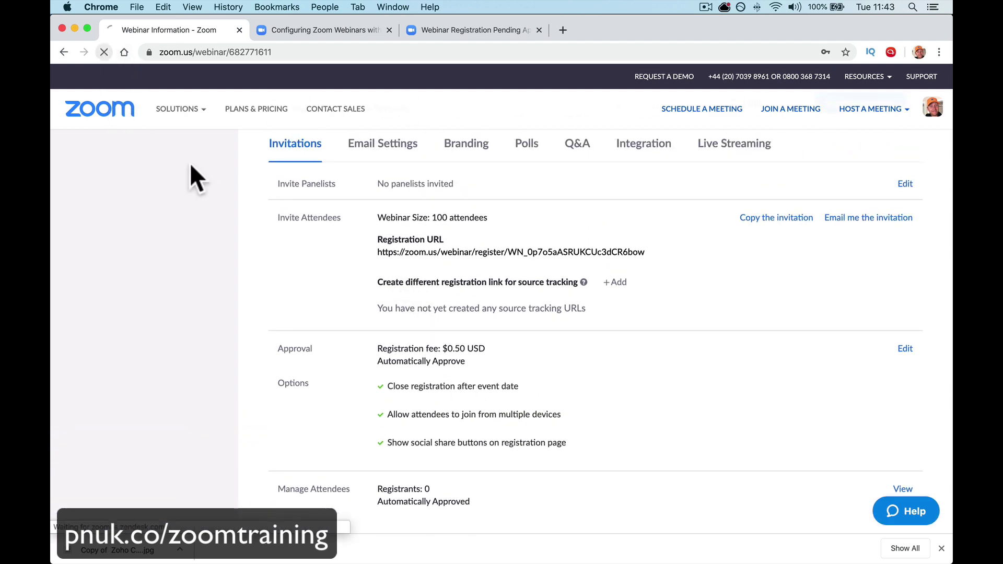
{"action": "scroll", "coordinate": [431, 353], "scroll_direction": "down", "scroll_amount": 4}
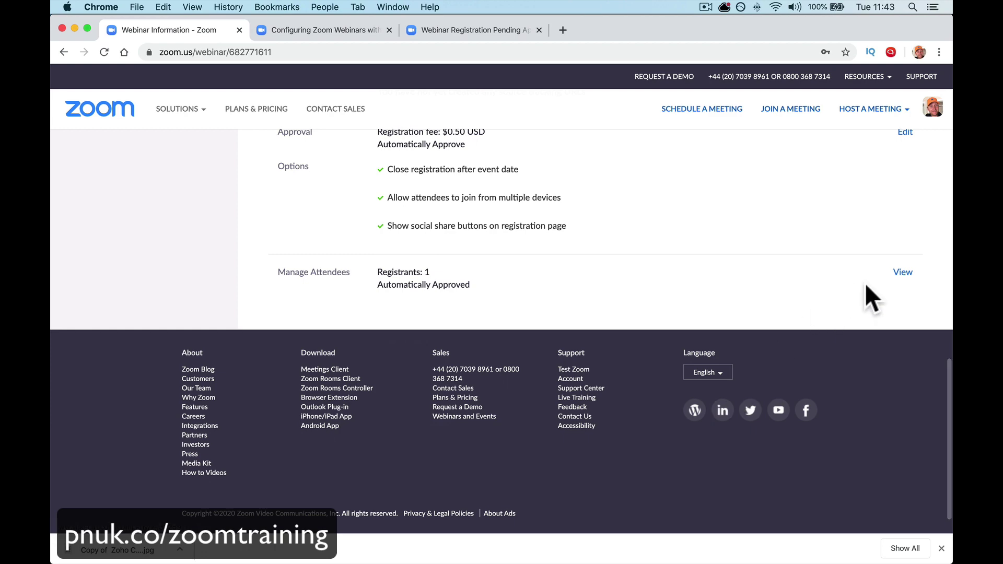
{"action": "left_click", "coordinate": [903, 273]}
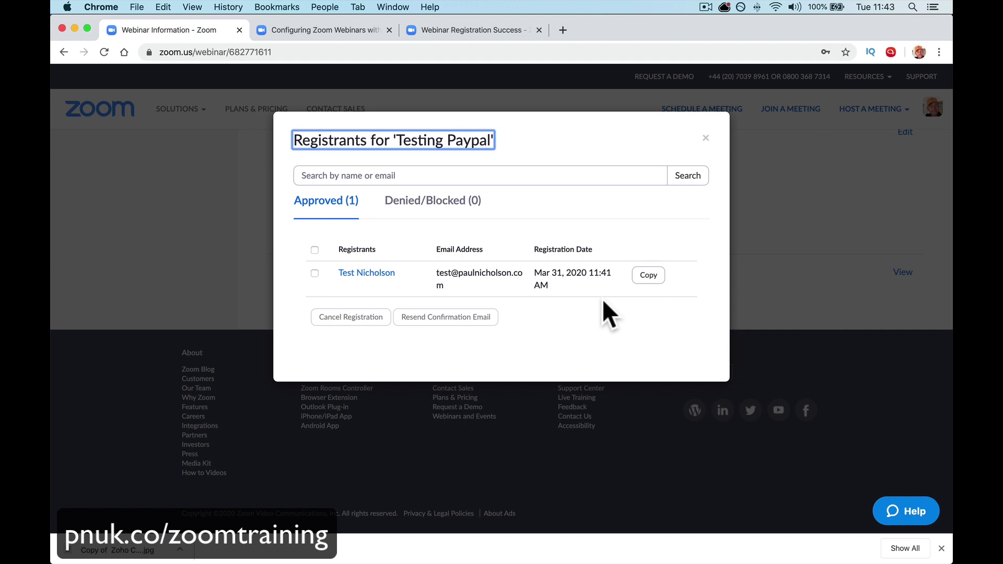
{"action": "left_click", "coordinate": [705, 139]}
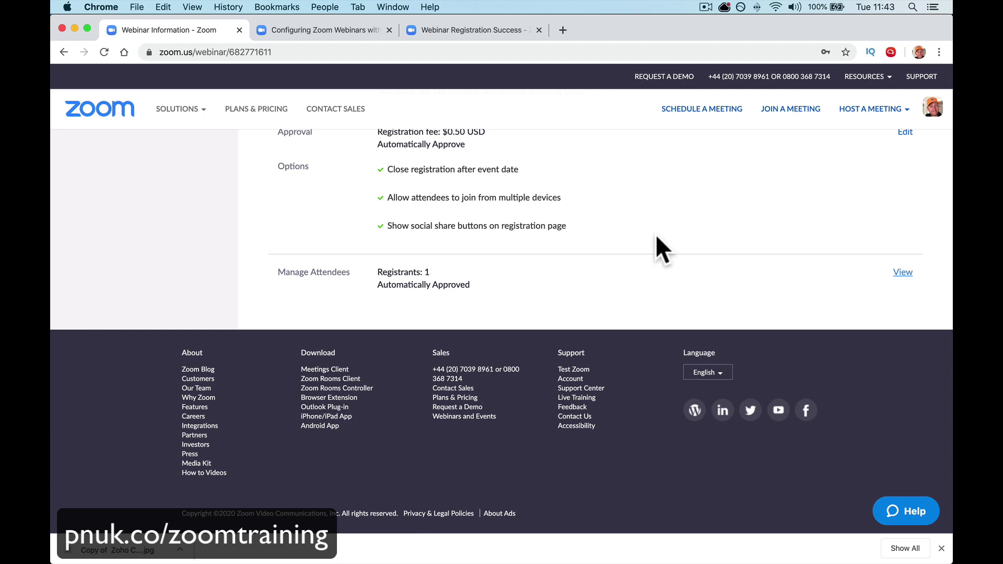
- Load pnuk.co/zoomtraining and look over the course's instructor bio and curriculum
{"action": "left_click", "coordinate": [387, 52]}
{"action": "type", "text": "pn"}
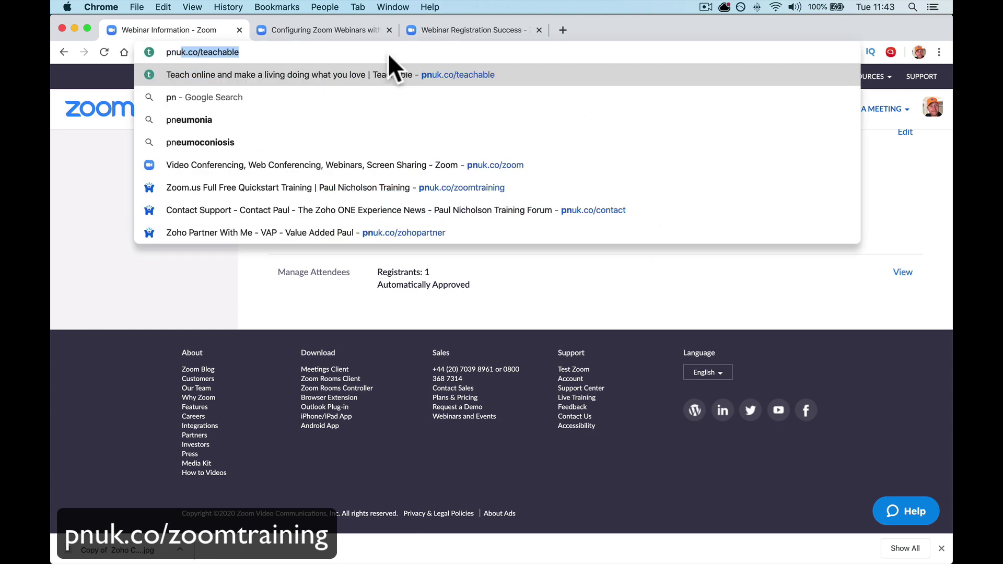
{"action": "type", "text": "uk.co/zoo"}
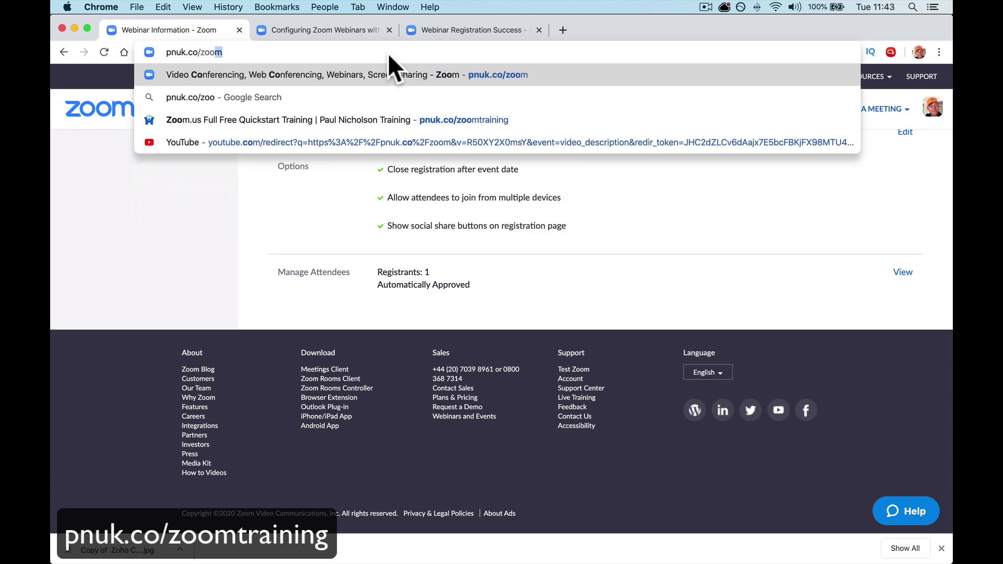
{"action": "type", "text": "mtraining"}
{"action": "key", "text": "Return"}
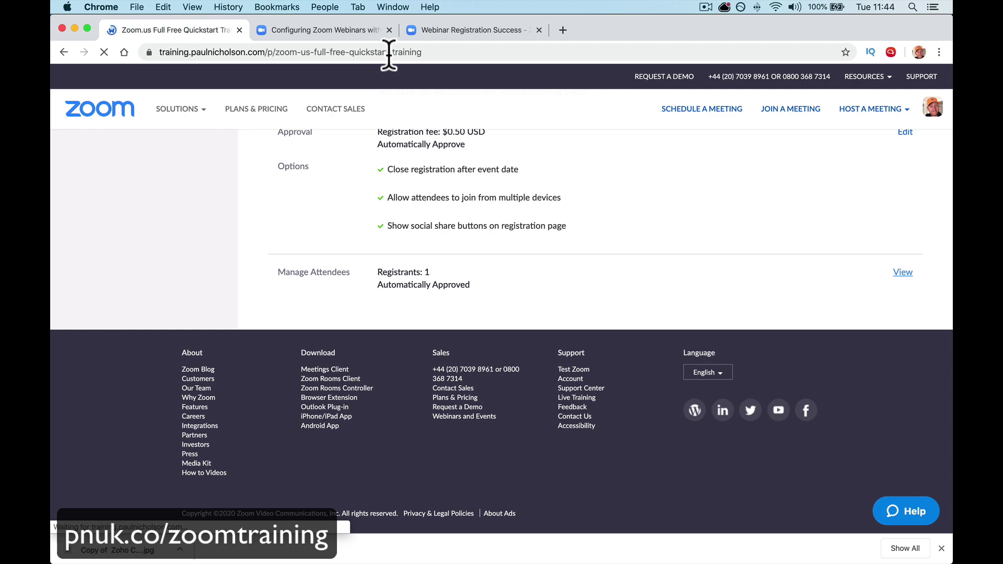
{"action": "scroll", "coordinate": [402, 92], "scroll_direction": "down", "scroll_amount": 10}
{"action": "scroll", "coordinate": [401, 90], "scroll_direction": "down", "scroll_amount": 10}
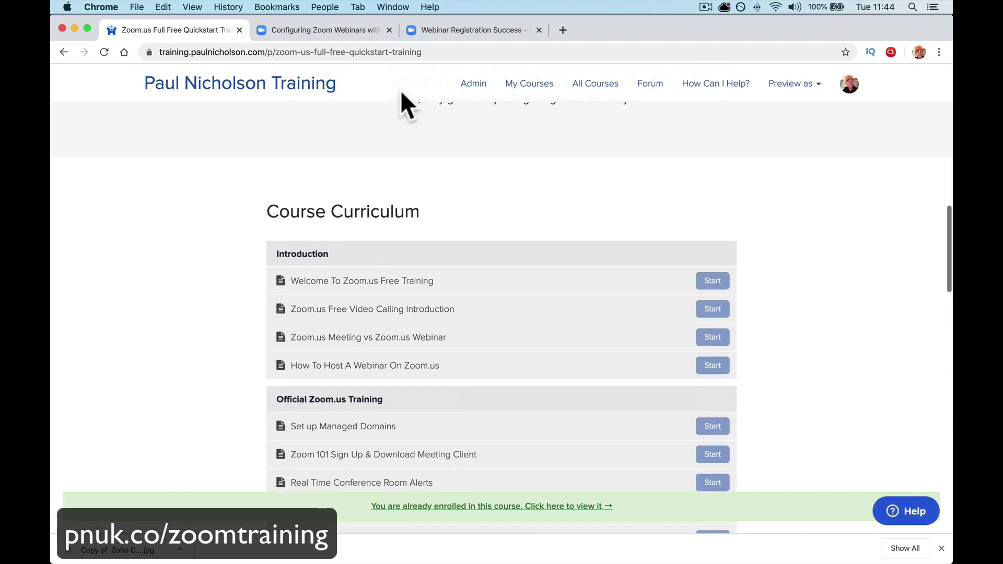
{"action": "scroll", "coordinate": [407, 251], "scroll_direction": "down", "scroll_amount": 10}
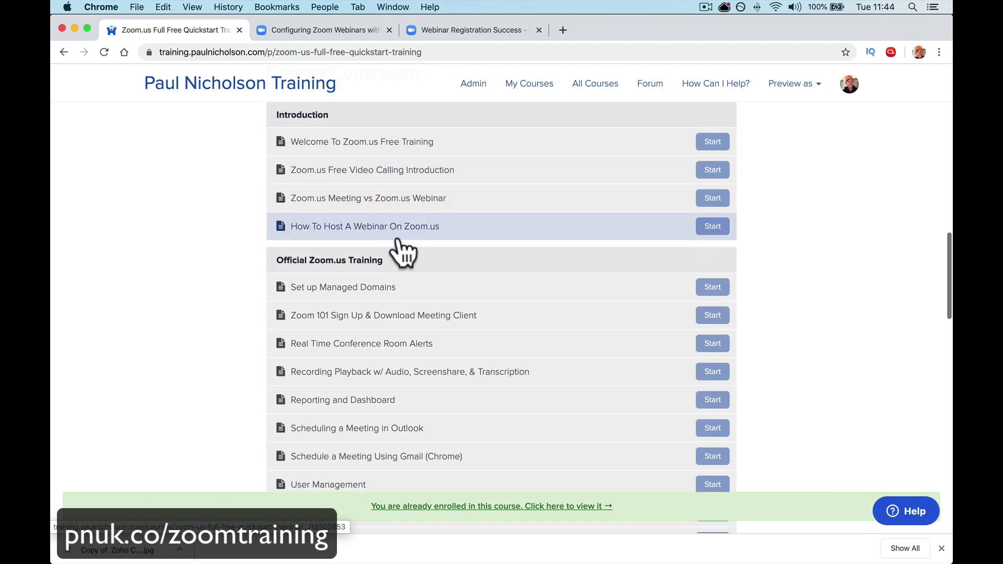
{"action": "scroll", "coordinate": [418, 447], "scroll_direction": "down", "scroll_amount": 8}
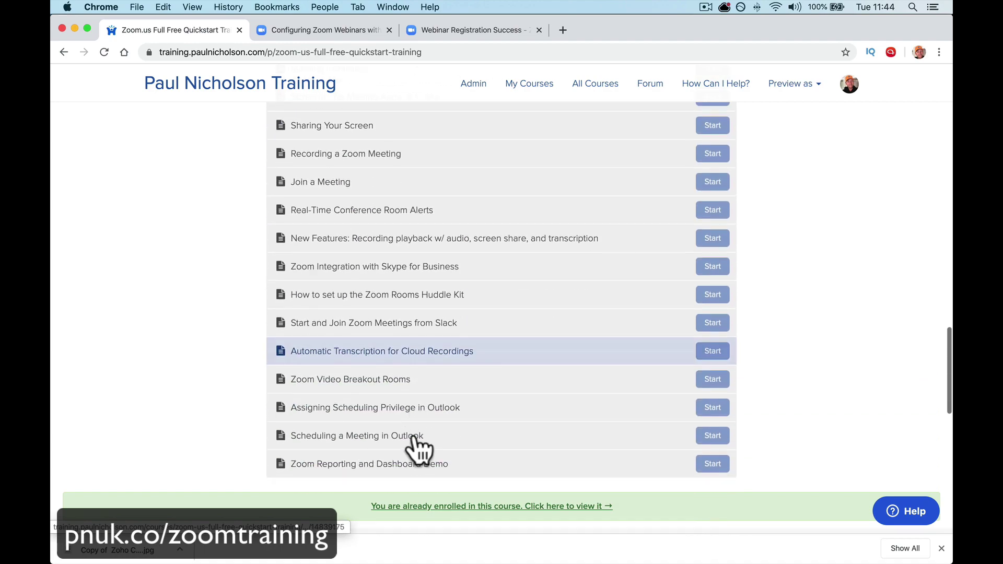
{"action": "scroll", "coordinate": [419, 351], "scroll_direction": "up", "scroll_amount": 15}
{"action": "scroll", "coordinate": [419, 342], "scroll_direction": "up", "scroll_amount": 15}
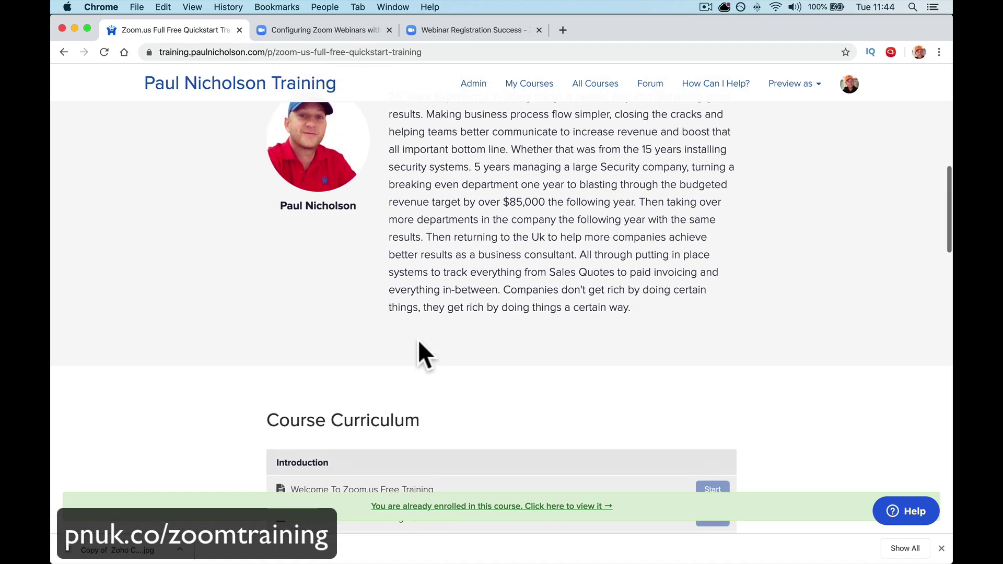